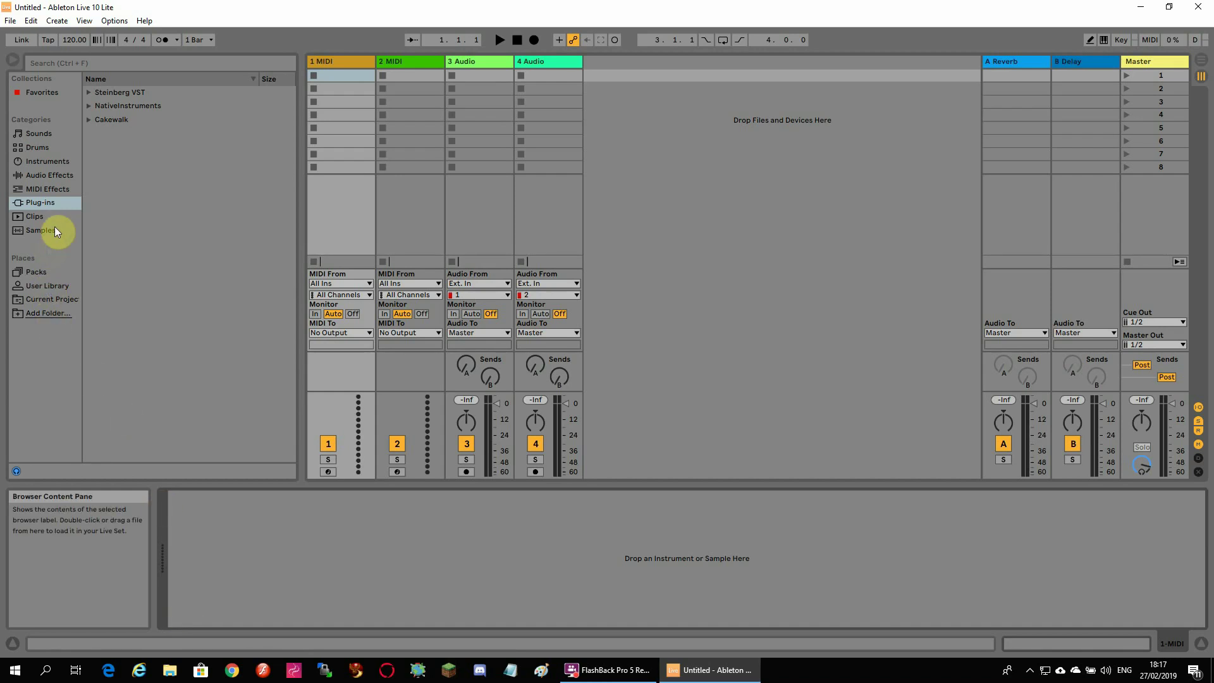
Expand the Steinberg VST folder and drag MT-PowerDrumKit onto the first MIDI track
{"action": "left_click", "coordinate": [88, 92]}
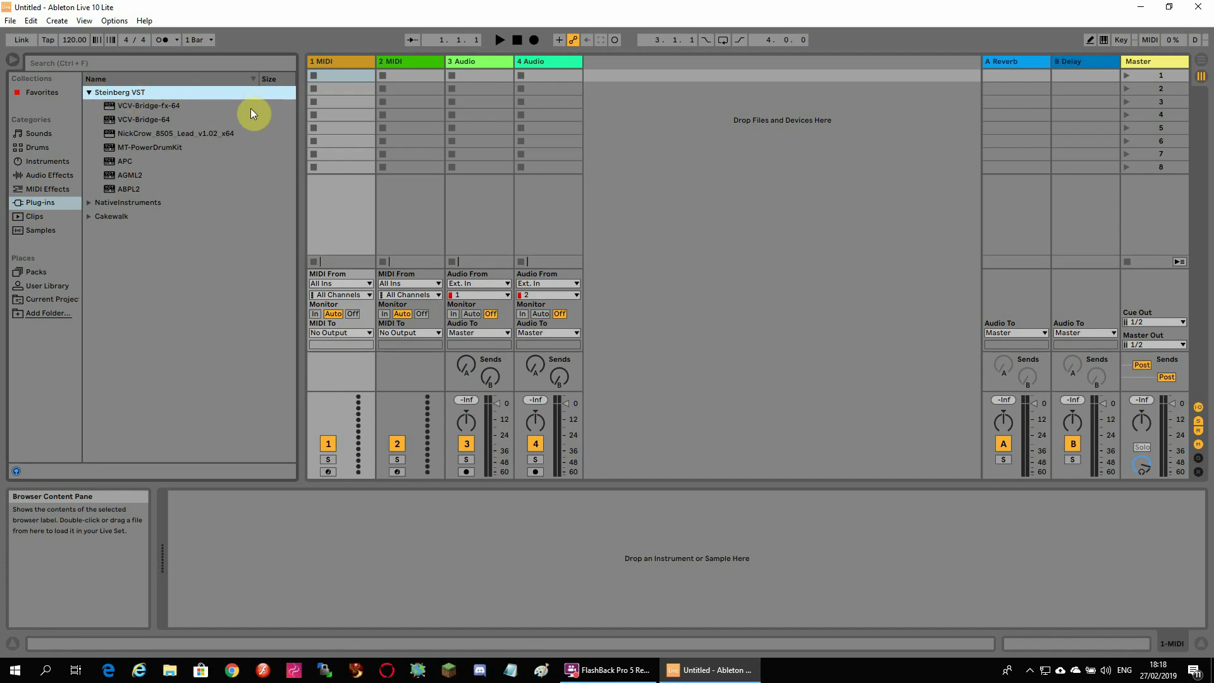
{"action": "left_click", "coordinate": [158, 147]}
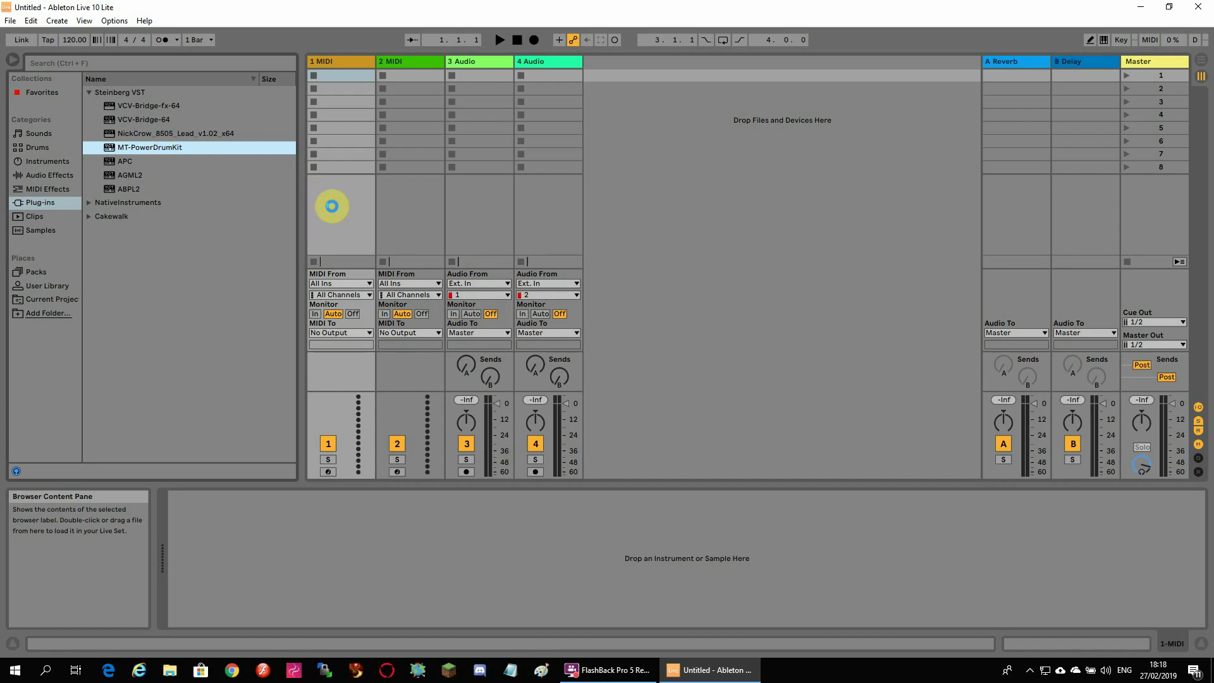
{"action": "left_click_drag", "start_coordinate": [150, 147], "coordinate": [332, 207]}
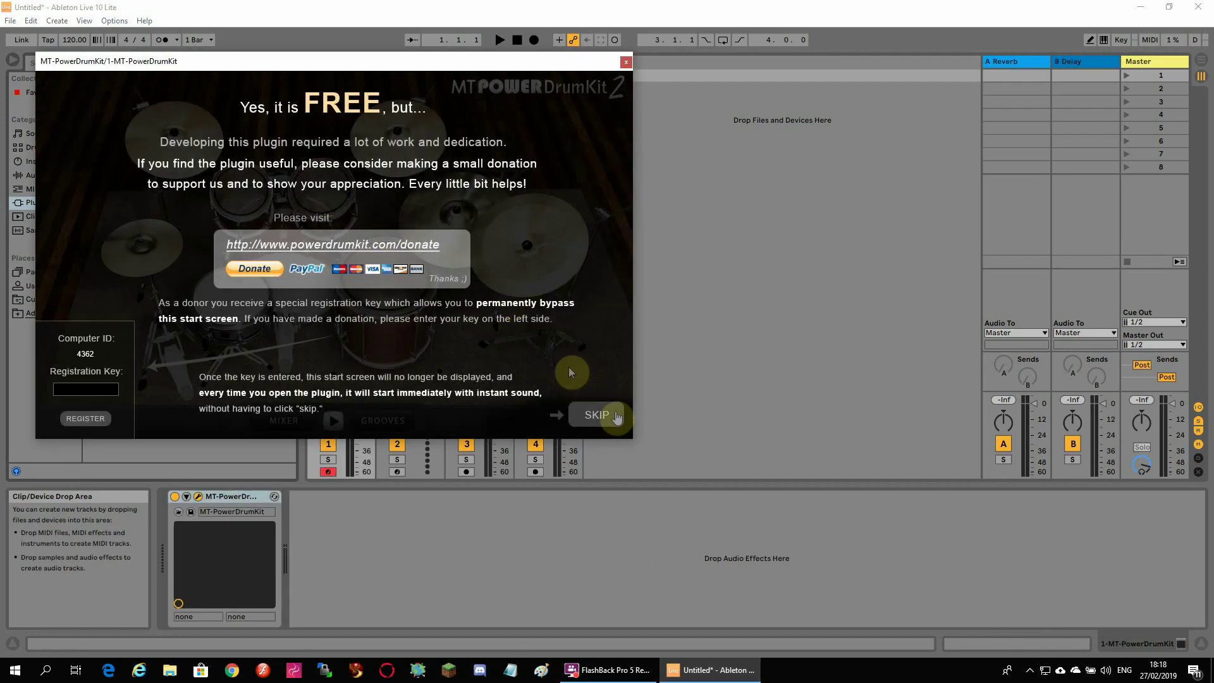
Skip the drum kit's start screen, then create and launch an empty clip named 'take 1' on track 1
{"action": "left_click", "coordinate": [612, 418]}
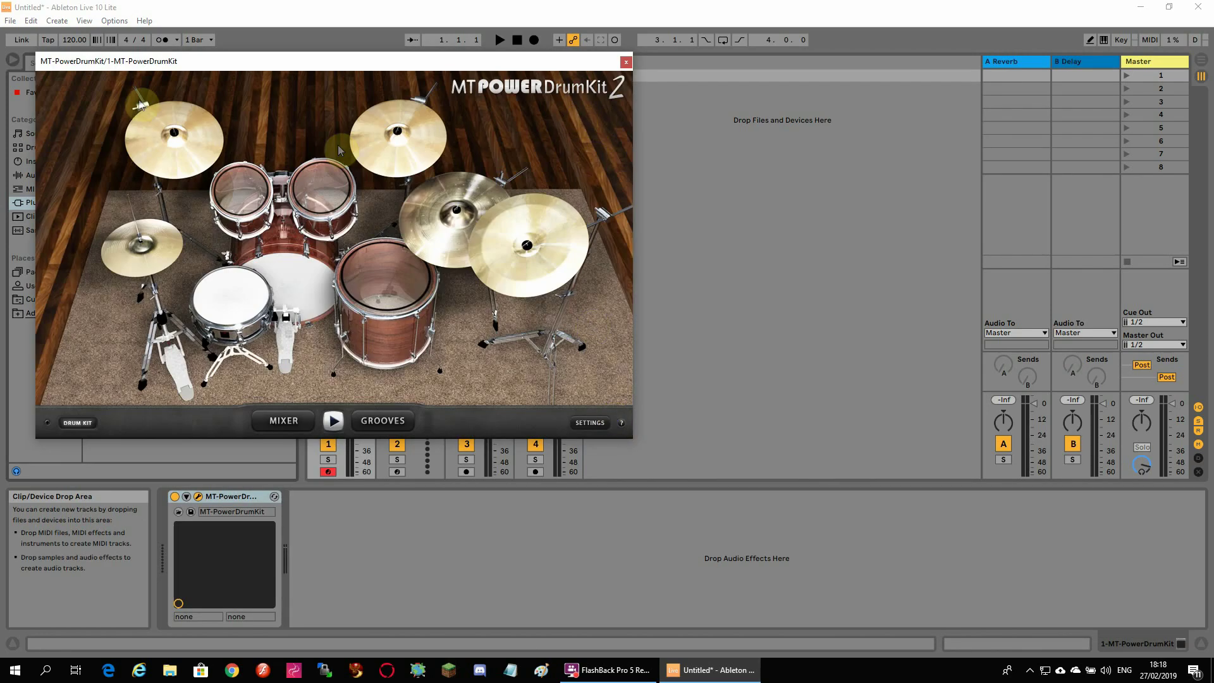
{"action": "left_click", "coordinate": [626, 63]}
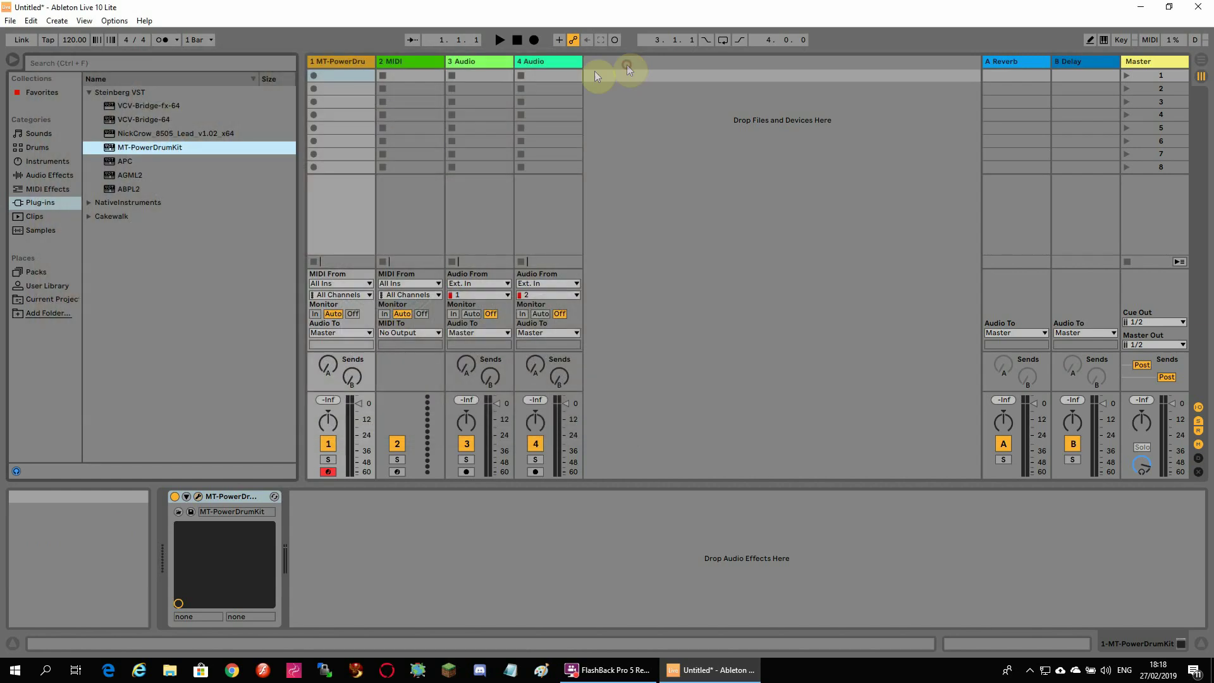
{"action": "double_click", "coordinate": [344, 74]}
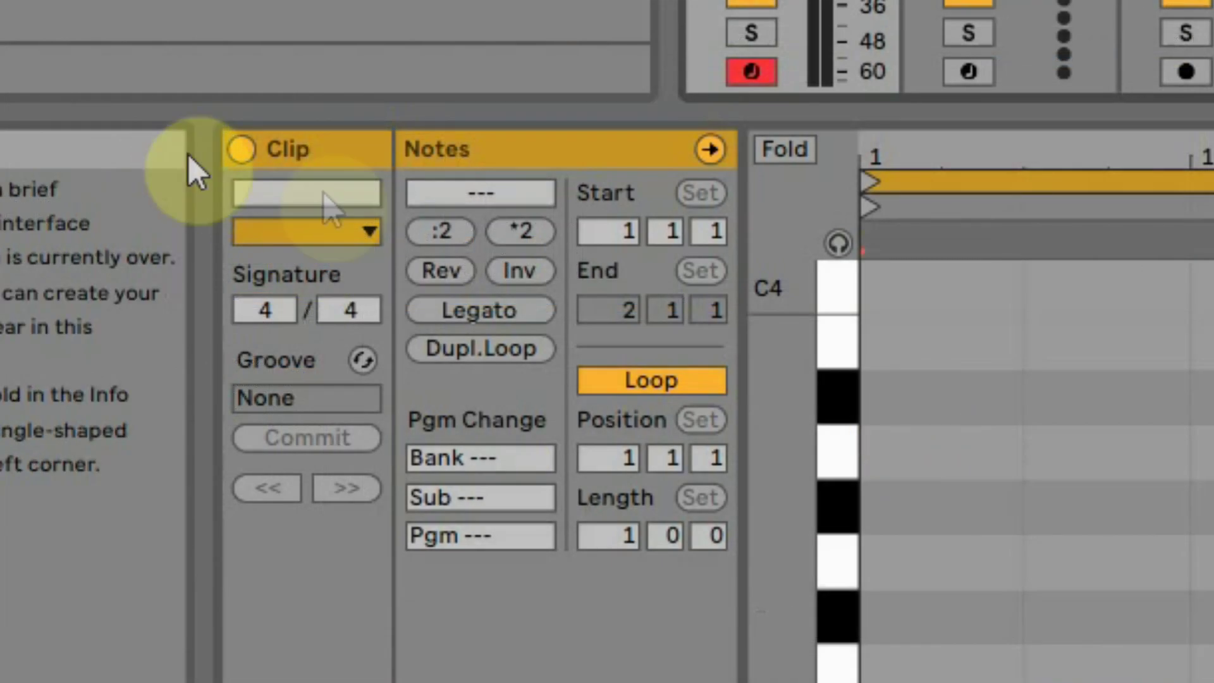
{"action": "left_click", "coordinate": [328, 190]}
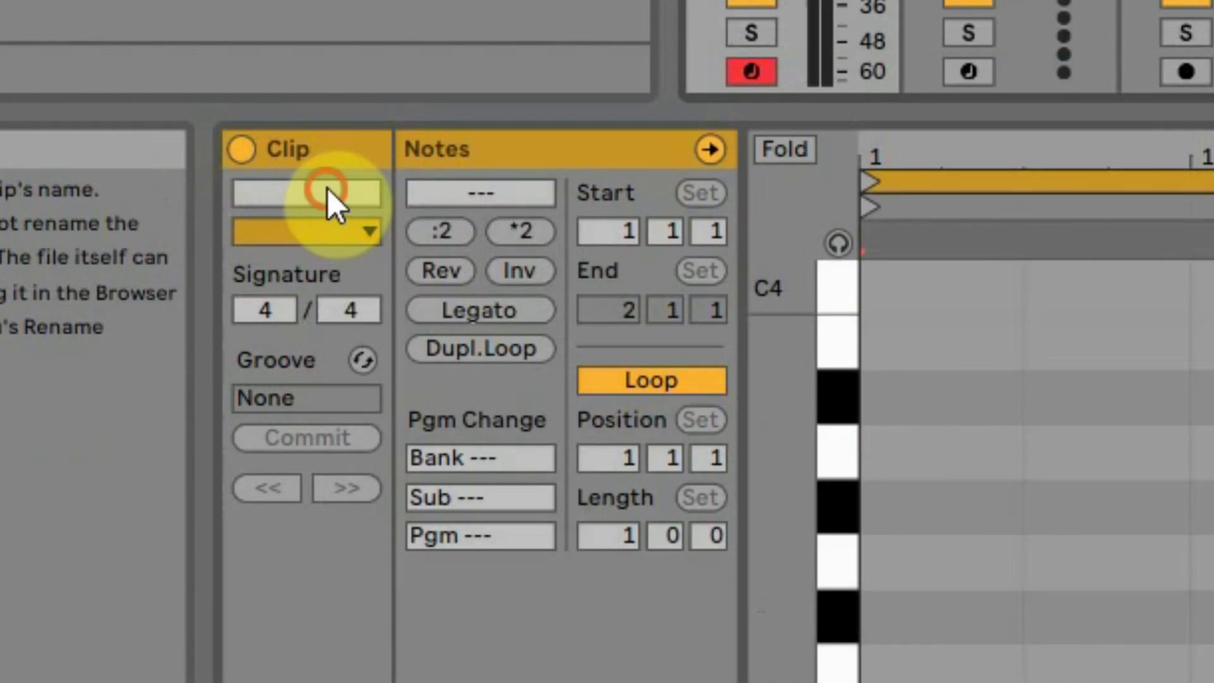
{"action": "type", "text": "take 1"}
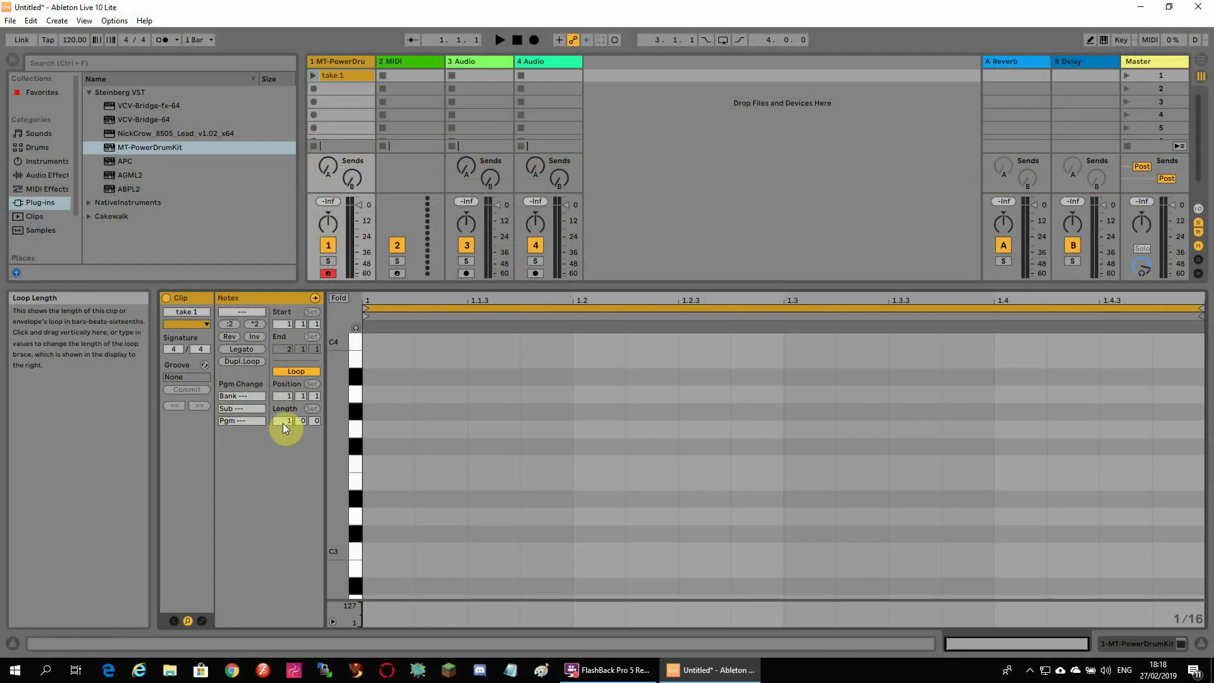
{"action": "key", "text": "Return"}
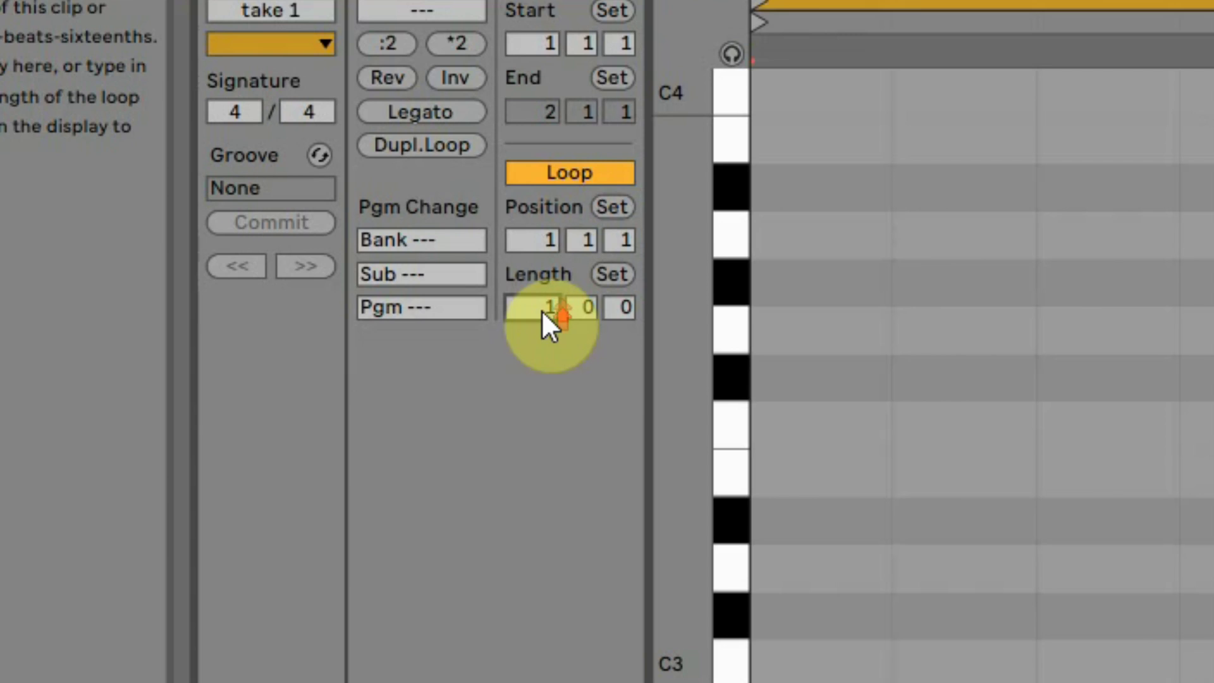
Set the take 1 clip's loop length to 2 bars
{"action": "left_click", "coordinate": [542, 311]}
{"action": "left_click_drag", "start_coordinate": [542, 311], "coordinate": [542, 310]}
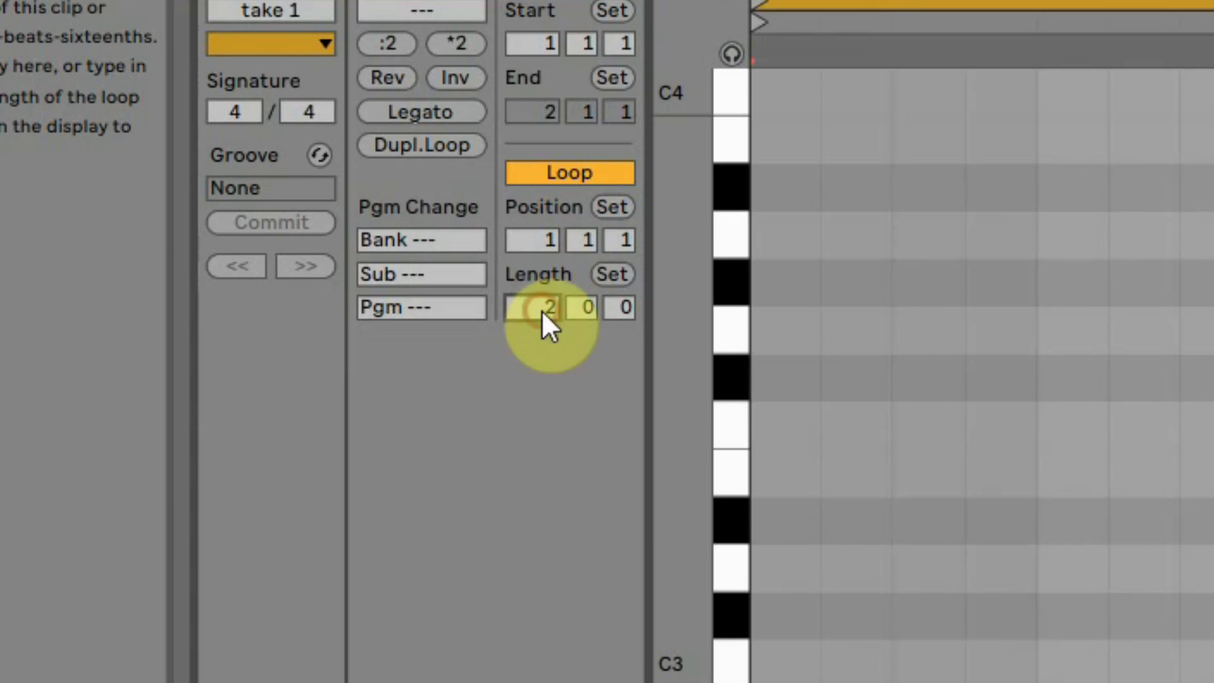
{"action": "left_click", "coordinate": [732, 437]}
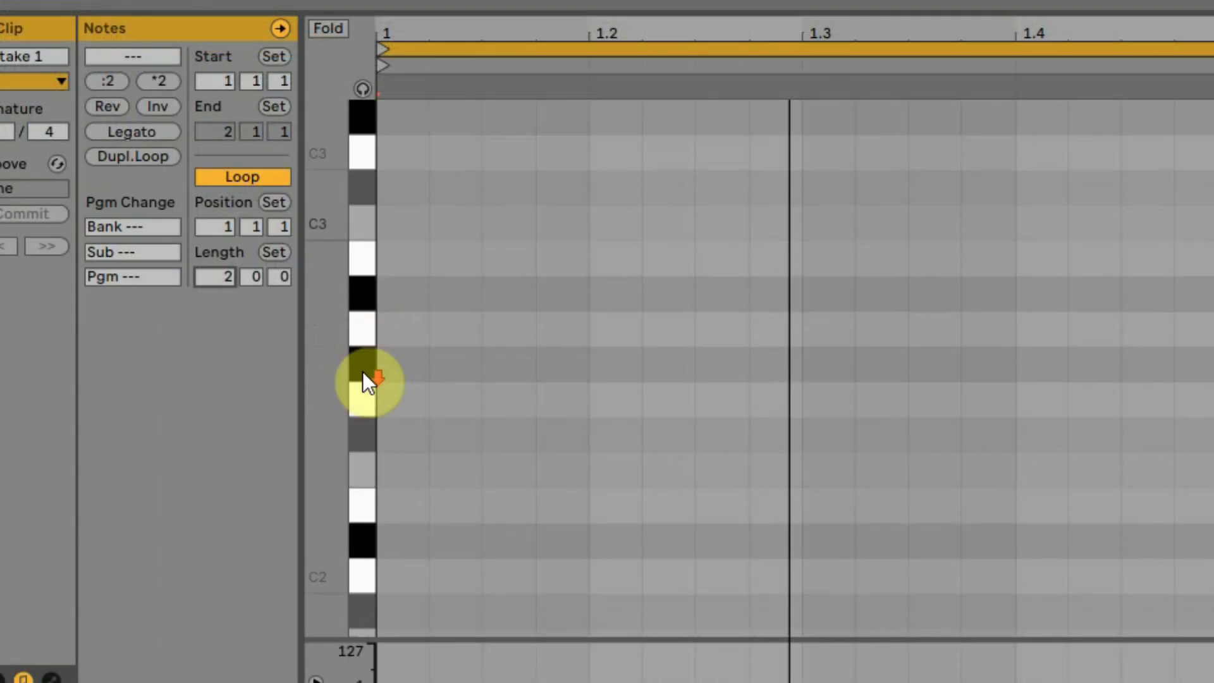
Scroll the piano roll to C1, enable note preview and audition the drum sounds from C1 upward
{"action": "scroll", "coordinate": [362, 370], "scroll_direction": "down", "scroll_amount": 10}
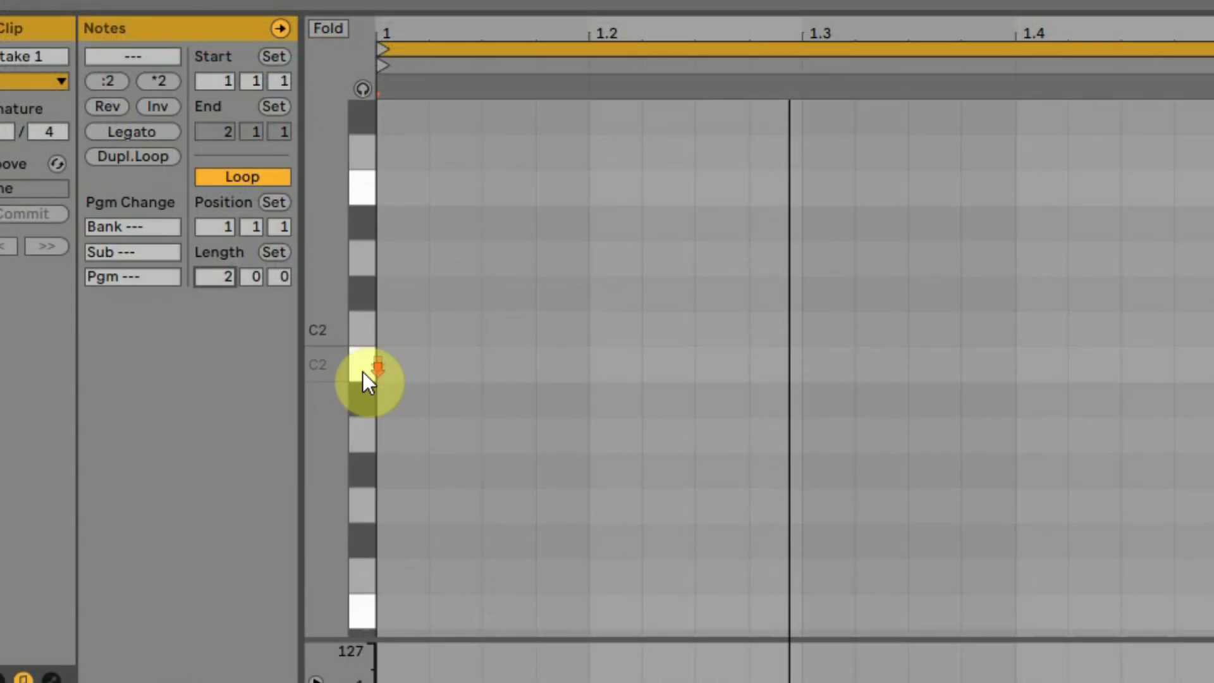
{"action": "scroll", "coordinate": [363, 371], "scroll_direction": "down", "scroll_amount": 1}
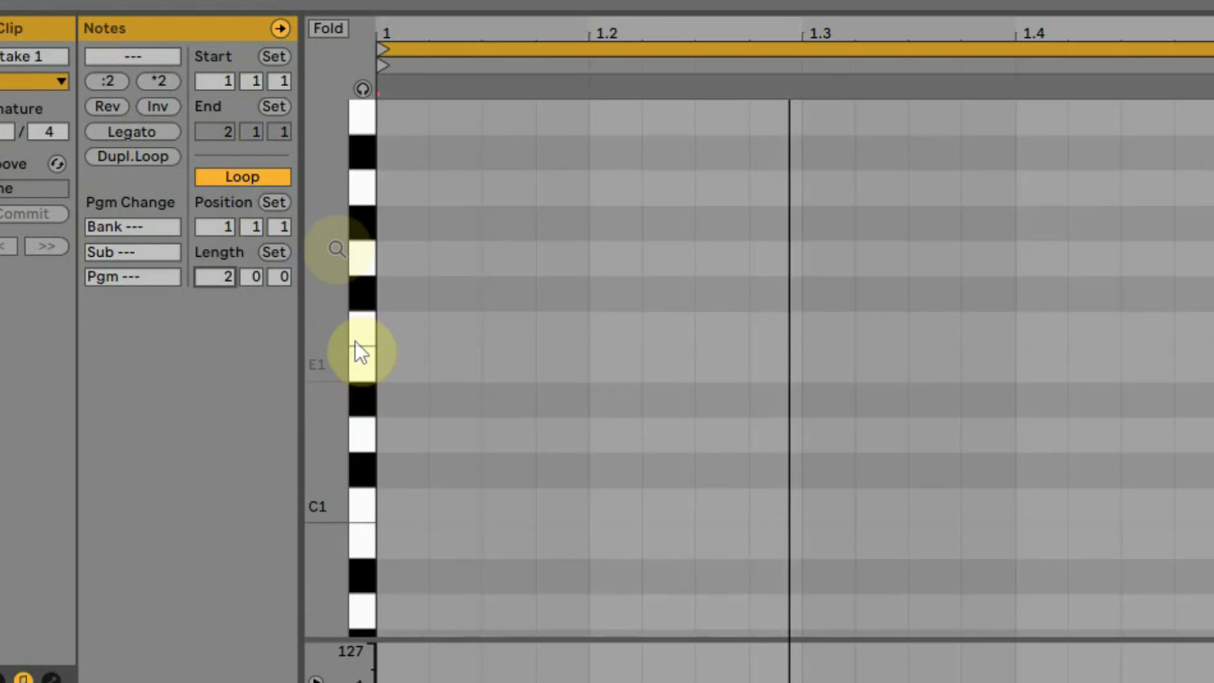
{"action": "left_click", "coordinate": [362, 89]}
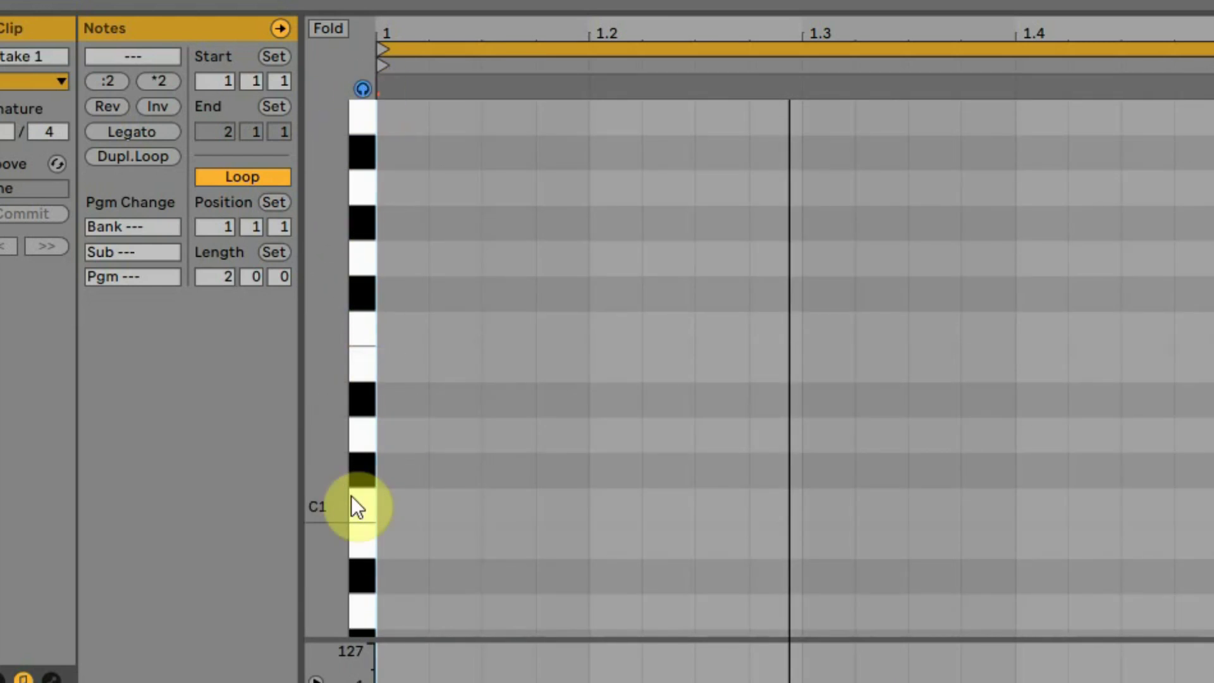
{"action": "left_click_drag", "start_coordinate": [354, 504], "coordinate": [367, 131]}
{"action": "left_click", "coordinate": [366, 506]}
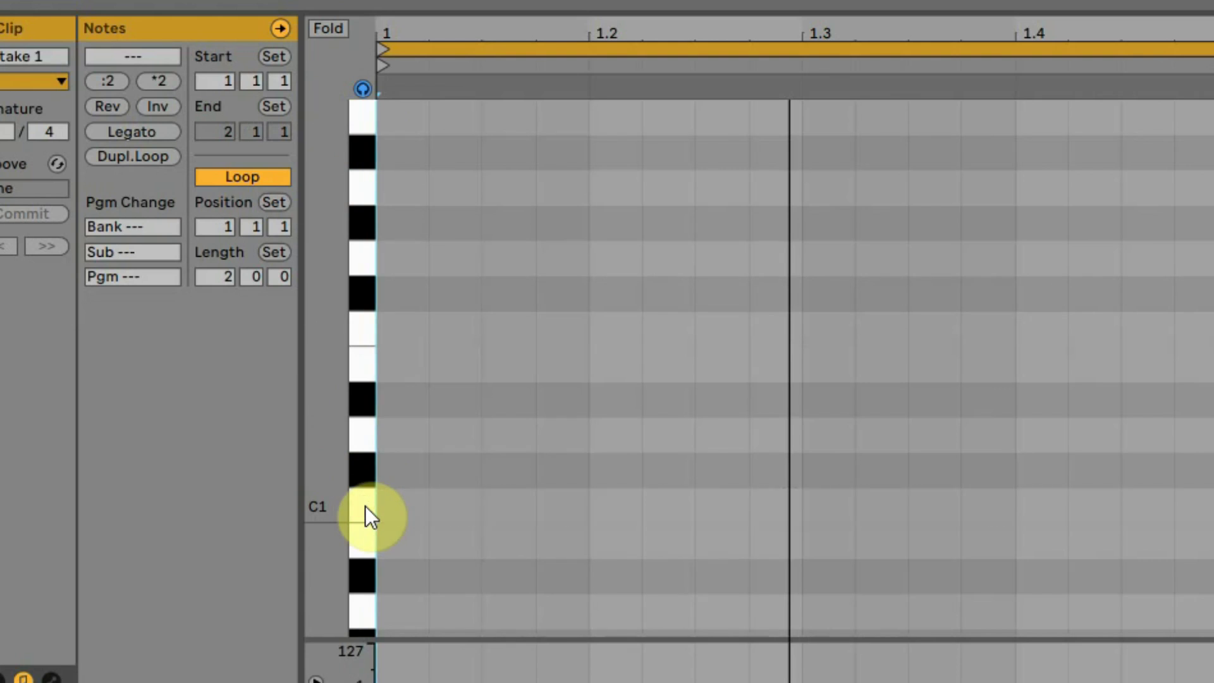
In Draw Mode, place C1 kicks on every beat from 1 to 2.4
{"action": "right_click", "coordinate": [462, 450]}
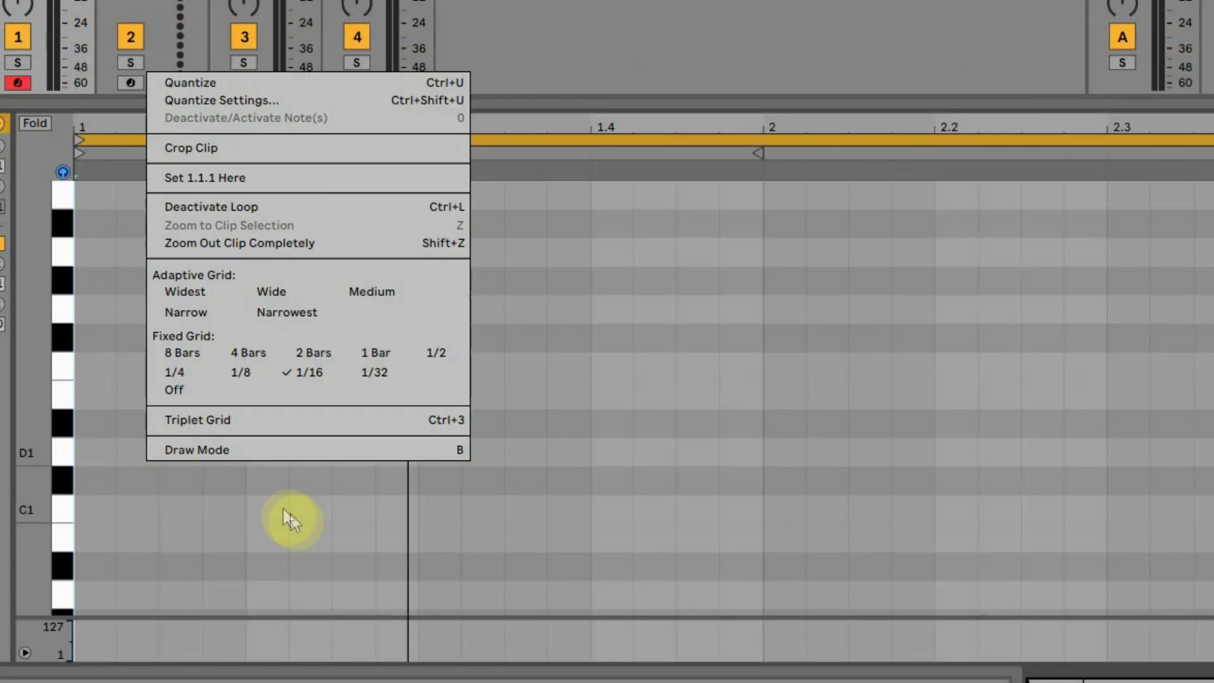
{"action": "left_click", "coordinate": [224, 449]}
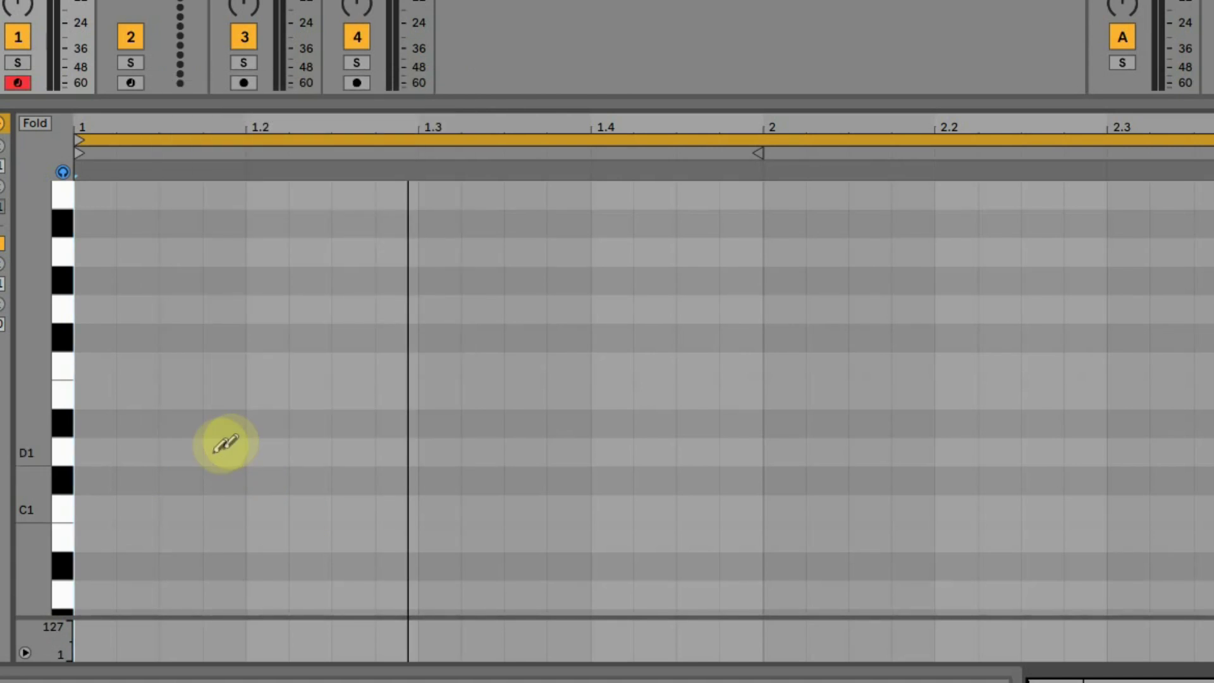
{"action": "left_click", "coordinate": [95, 508]}
{"action": "left_click", "coordinate": [266, 509]}
{"action": "left_click", "coordinate": [439, 508]}
{"action": "left_click", "coordinate": [611, 509]}
{"action": "left_click", "coordinate": [785, 510]}
{"action": "left_click", "coordinate": [956, 508]}
{"action": "left_click", "coordinate": [1129, 509]}
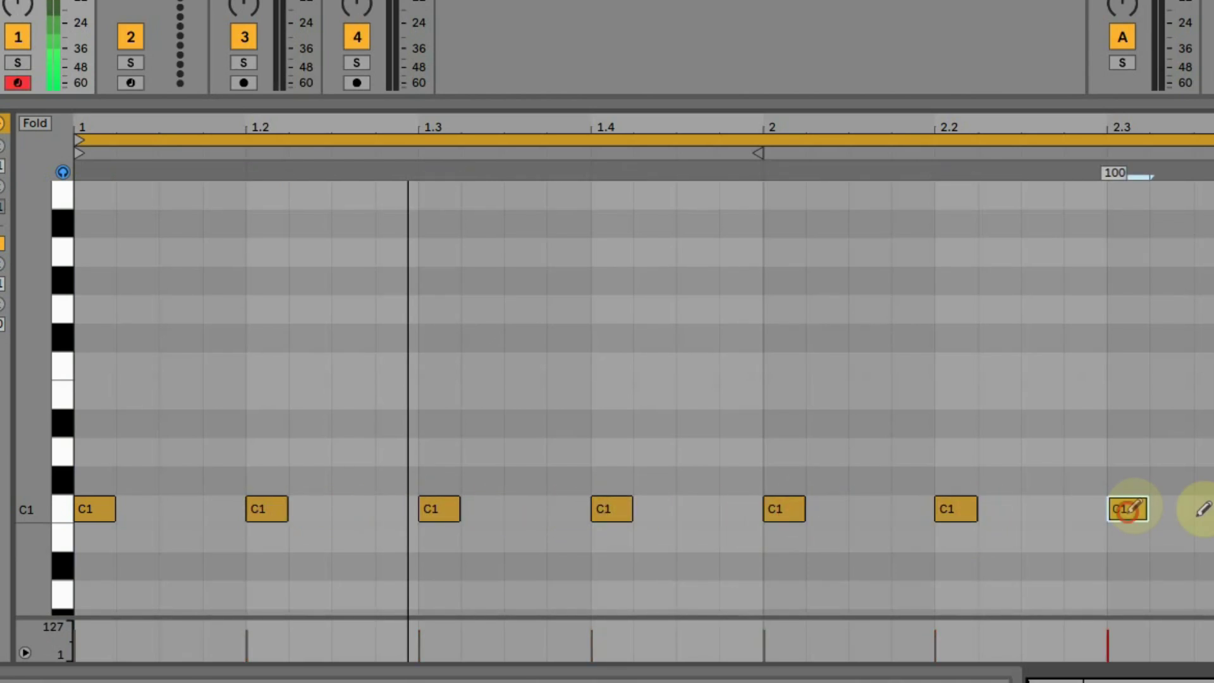
{"action": "left_click", "coordinate": [1109, 535]}
Enlarge the velocity lane below the notes
{"action": "left_click_drag", "start_coordinate": [1071, 599], "coordinate": [1033, 502]}
{"action": "scroll", "coordinate": [626, 396], "scroll_direction": "down", "scroll_amount": 3}
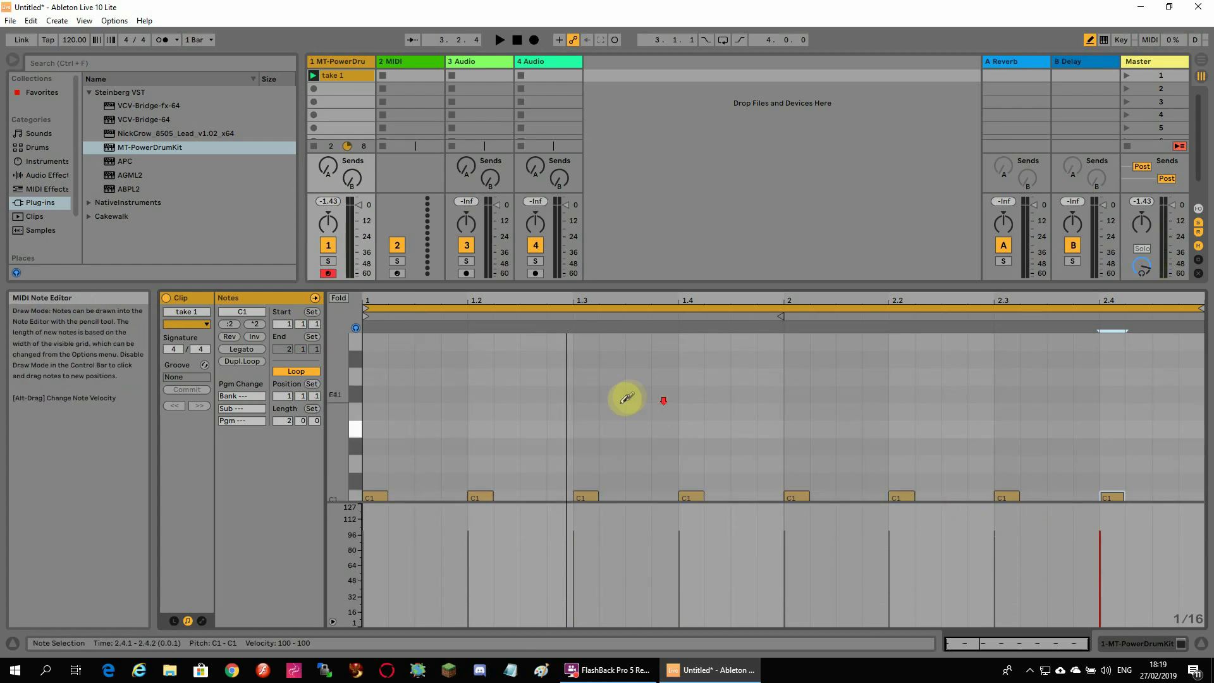
{"action": "scroll", "coordinate": [621, 405], "scroll_direction": "down", "scroll_amount": 3}
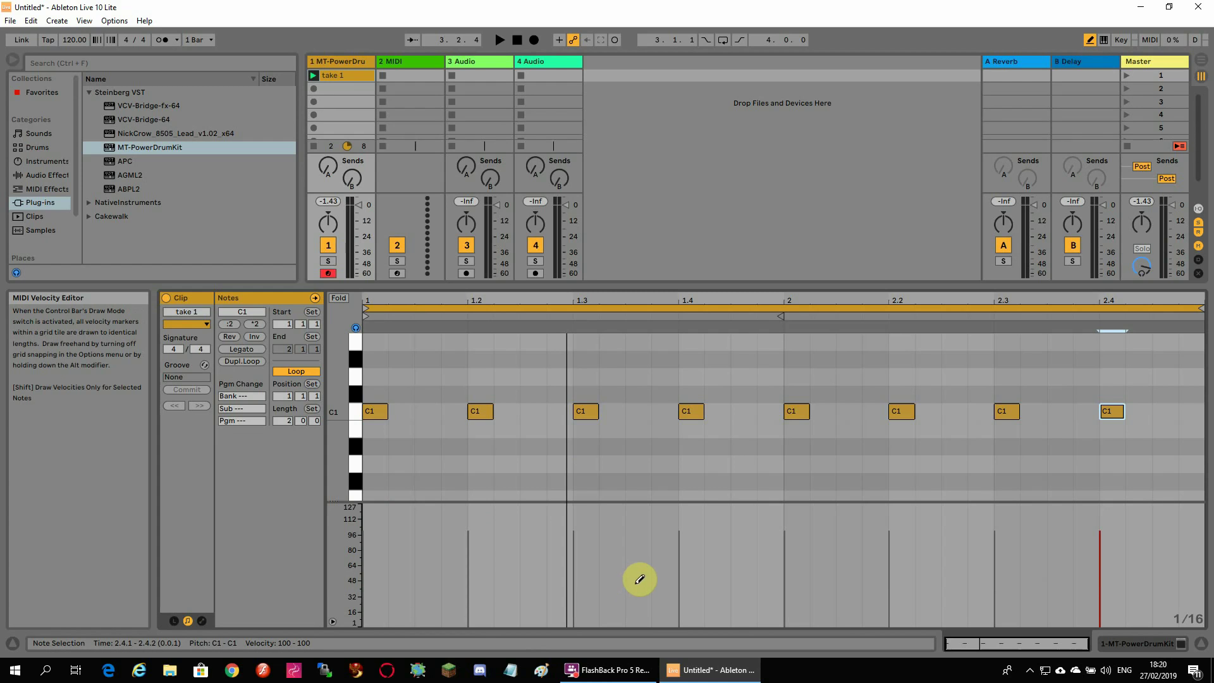
{"action": "right_click", "coordinate": [611, 544]}
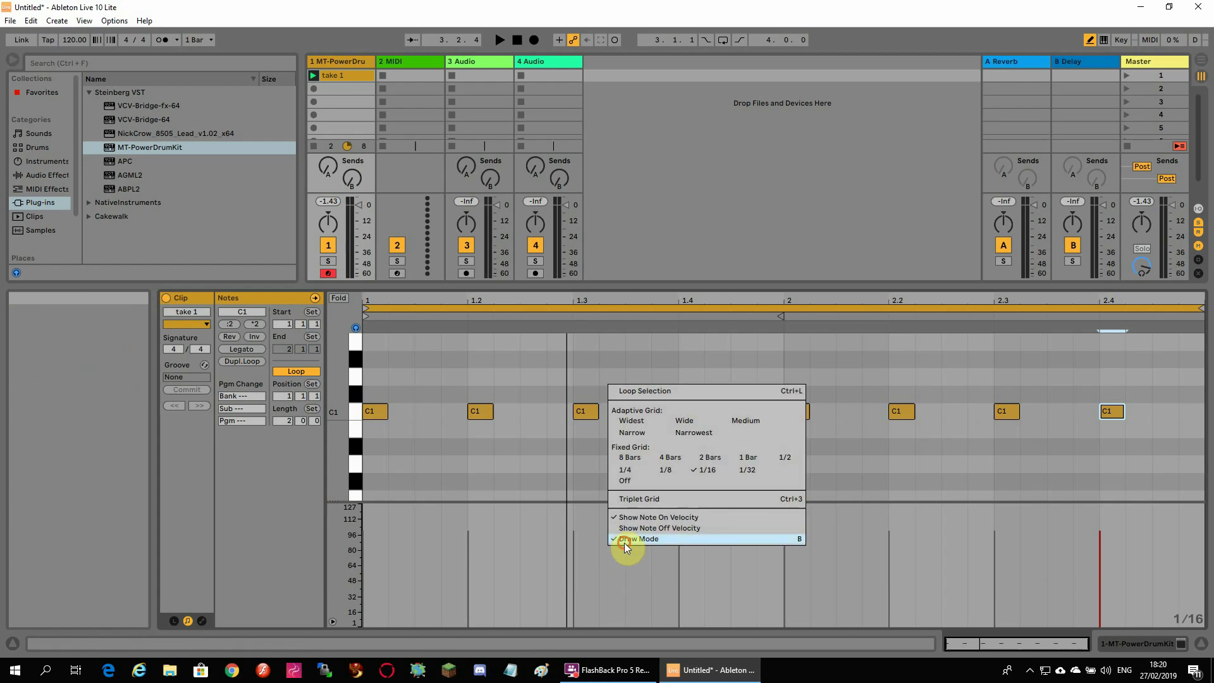
Leave Draw Mode, raise the 1.2 kick to about 109, soften the 1.3 and 1.4 kicks, then stop playback
{"action": "left_click", "coordinate": [625, 543]}
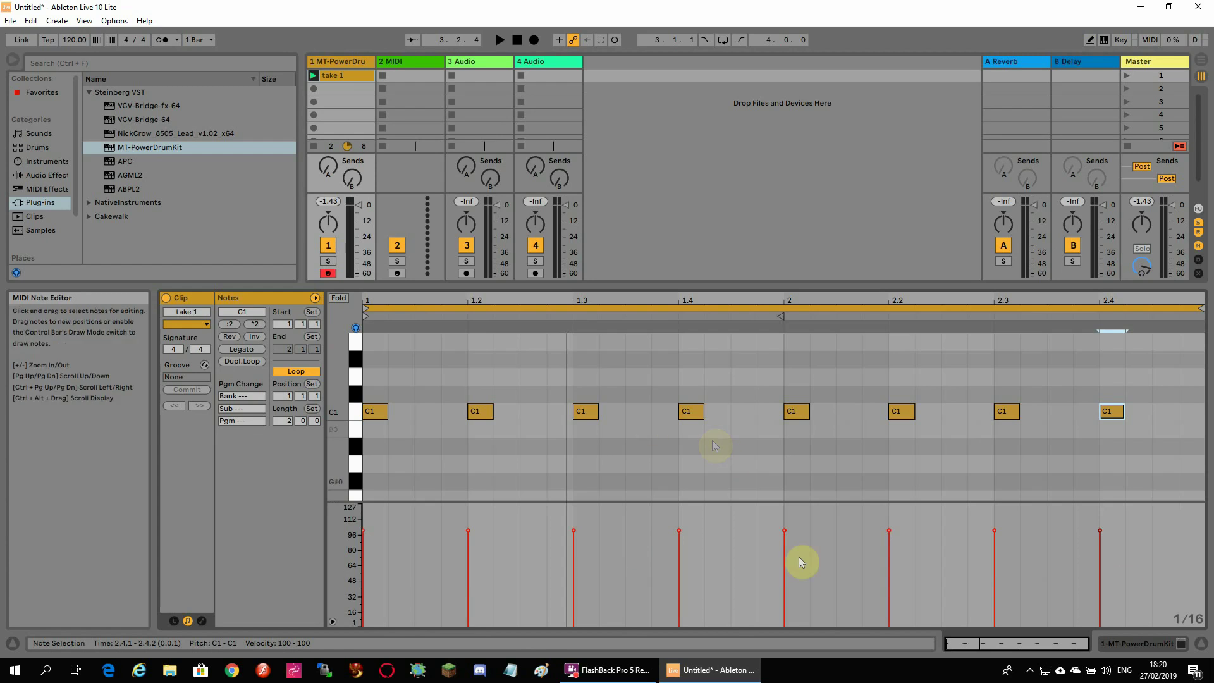
{"action": "left_click", "coordinate": [468, 533]}
{"action": "left_click_drag", "start_coordinate": [468, 533], "coordinate": [468, 565]}
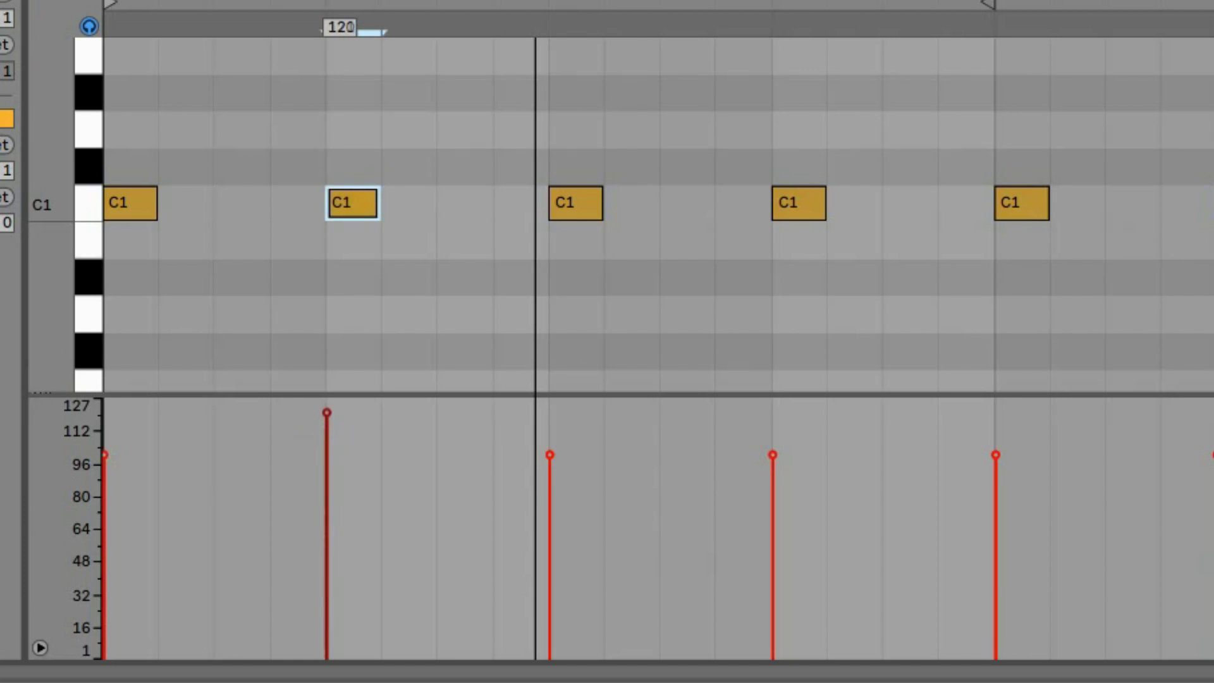
{"action": "left_click_drag", "start_coordinate": [326, 432], "coordinate": [326, 436]}
{"action": "mouse_move", "coordinate": [556, 457]}
{"action": "left_mouse_down"}
{"action": "mouse_move", "coordinate": [562, 520]}
{"action": "mouse_move", "coordinate": [555, 466]}
{"action": "left_mouse_up"}
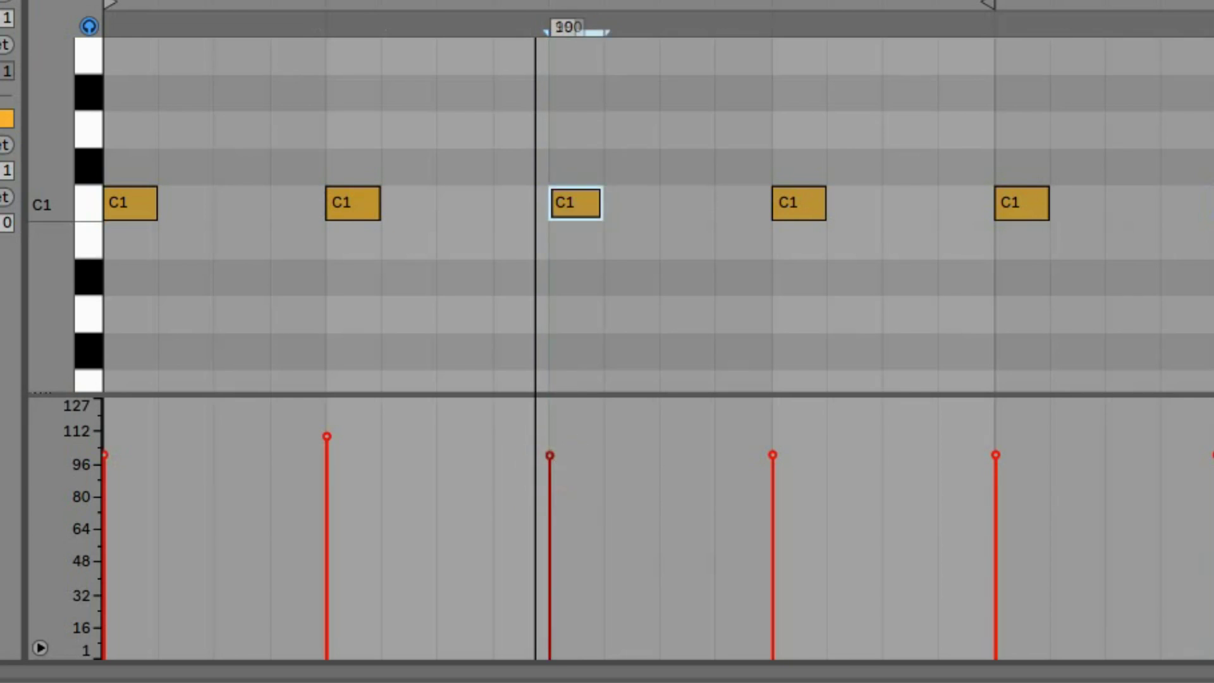
{"action": "left_click_drag", "start_coordinate": [773, 455], "coordinate": [773, 483]}
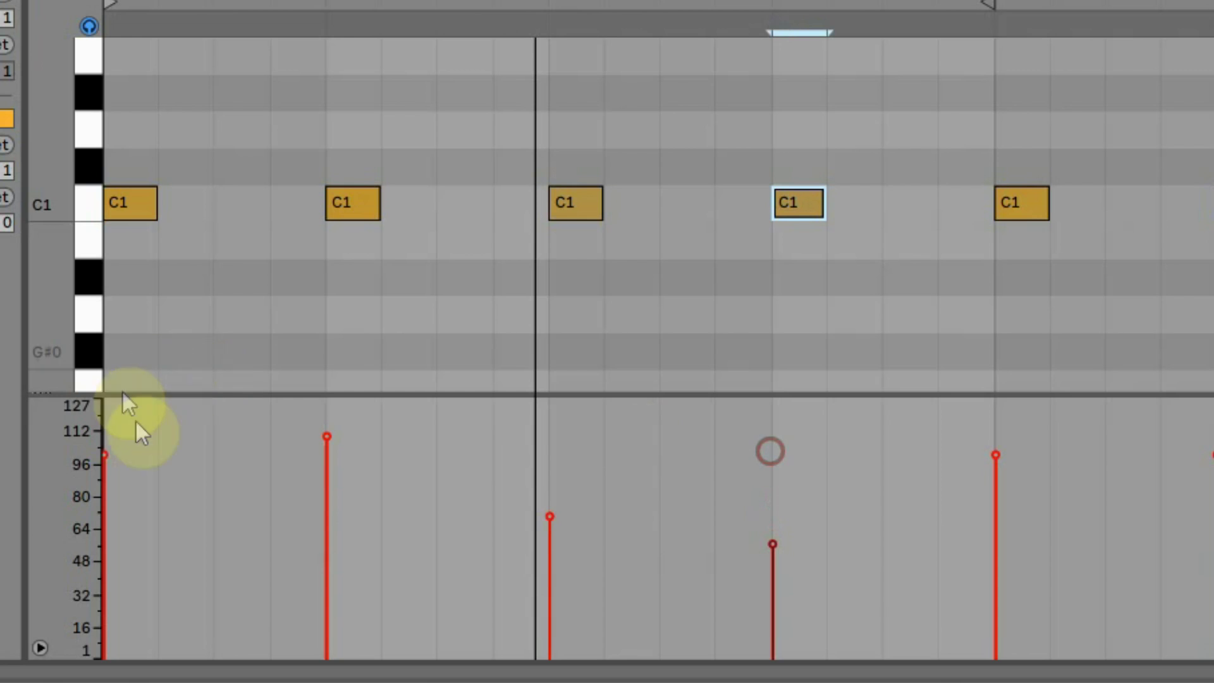
{"action": "left_click_drag", "start_coordinate": [105, 455], "coordinate": [105, 445]}
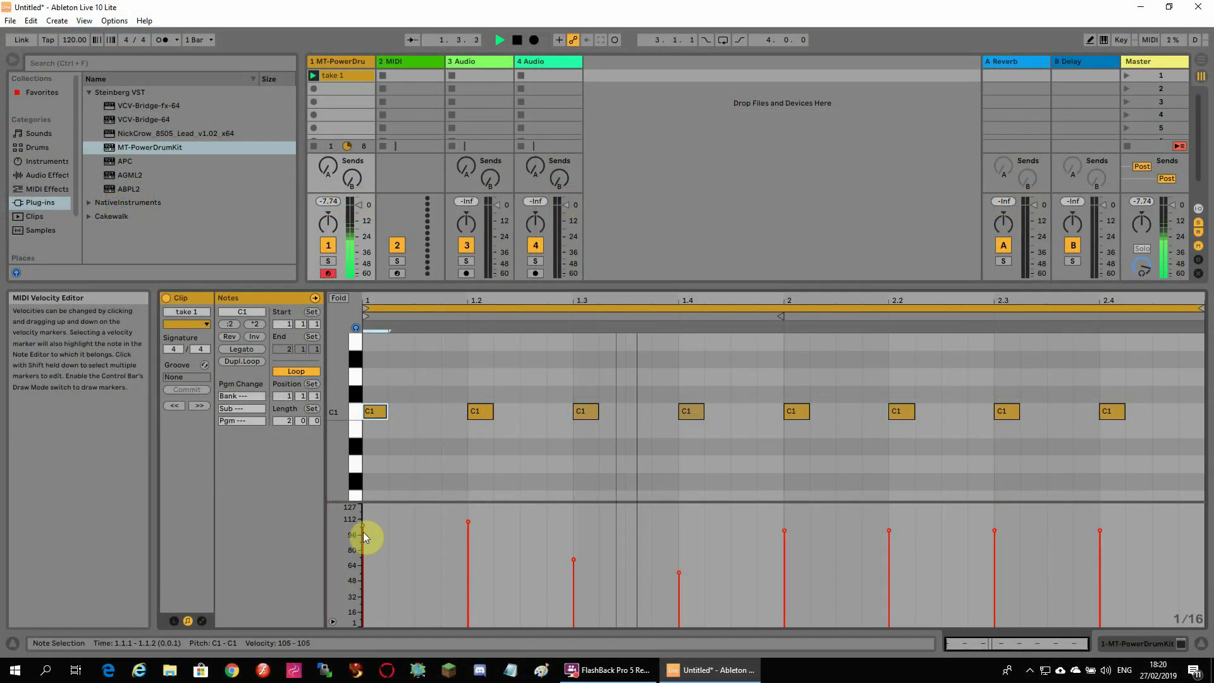
{"action": "key", "text": "space"}
Audition the drums near D1, then draw D1 snare notes at beats 1.2 and 1.4
{"action": "left_click", "coordinate": [359, 357]}
{"action": "left_click", "coordinate": [422, 362]}
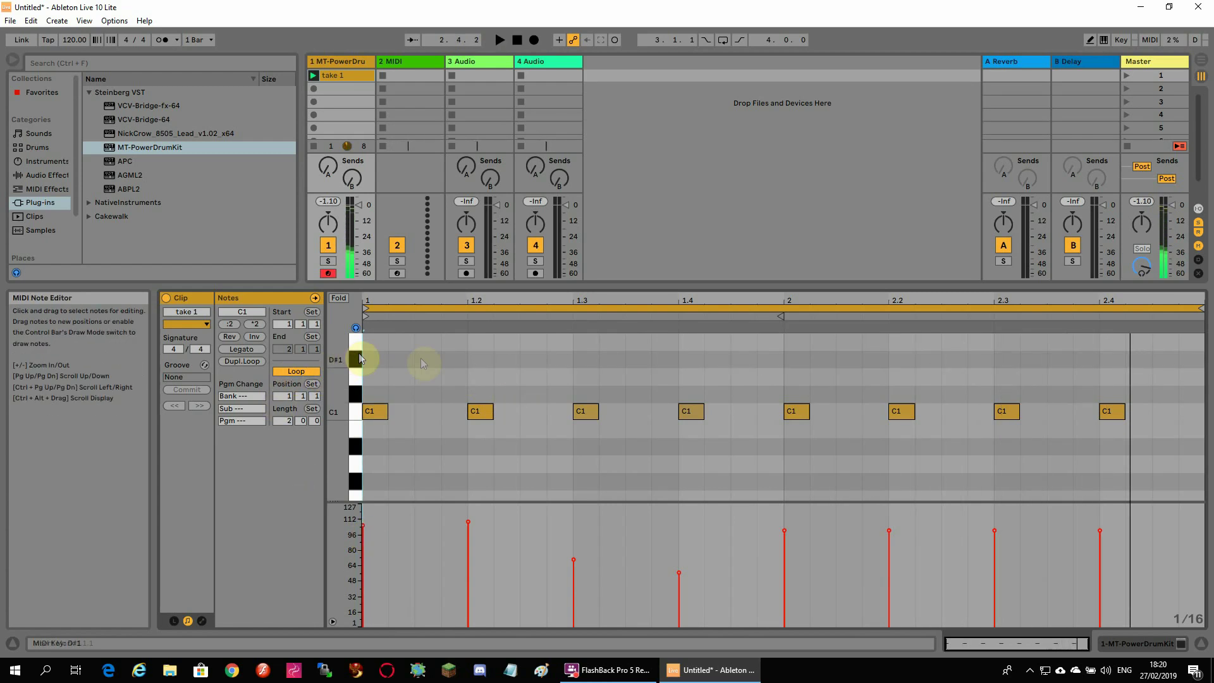
{"action": "key", "text": "b"}
{"action": "left_click", "coordinate": [480, 376]}
{"action": "left_click", "coordinate": [692, 377]}
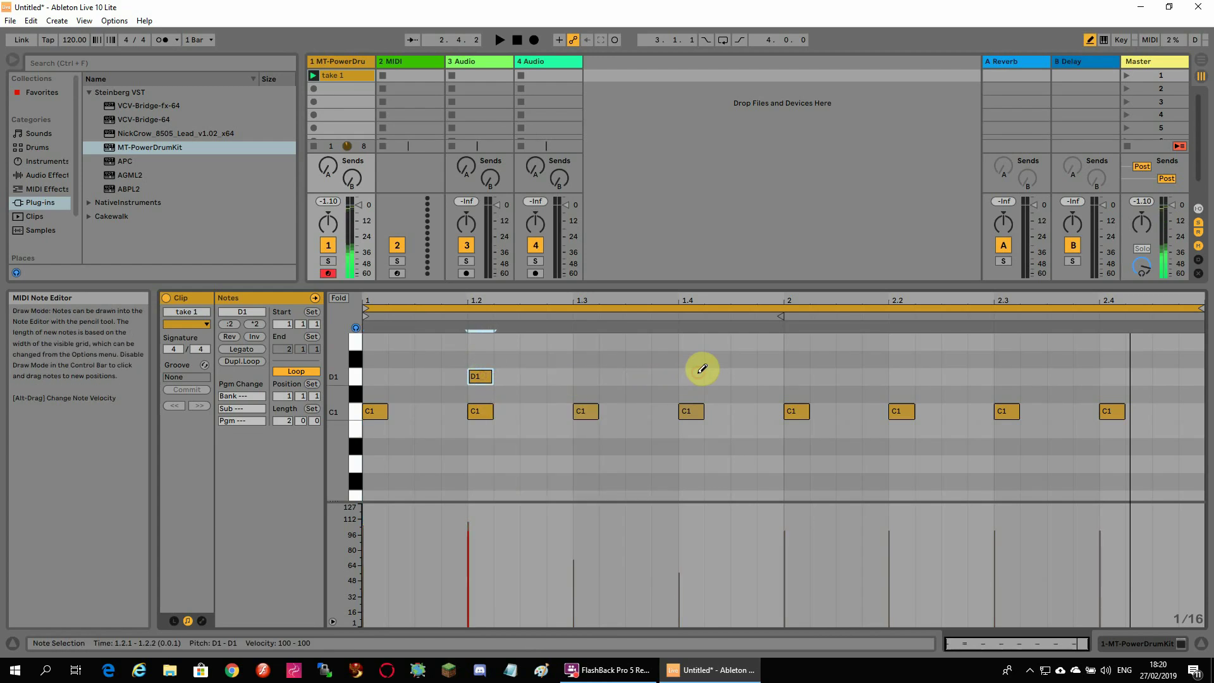
Add D1 snare notes at beats 2.2 and 2.4
{"action": "left_click", "coordinate": [899, 376]}
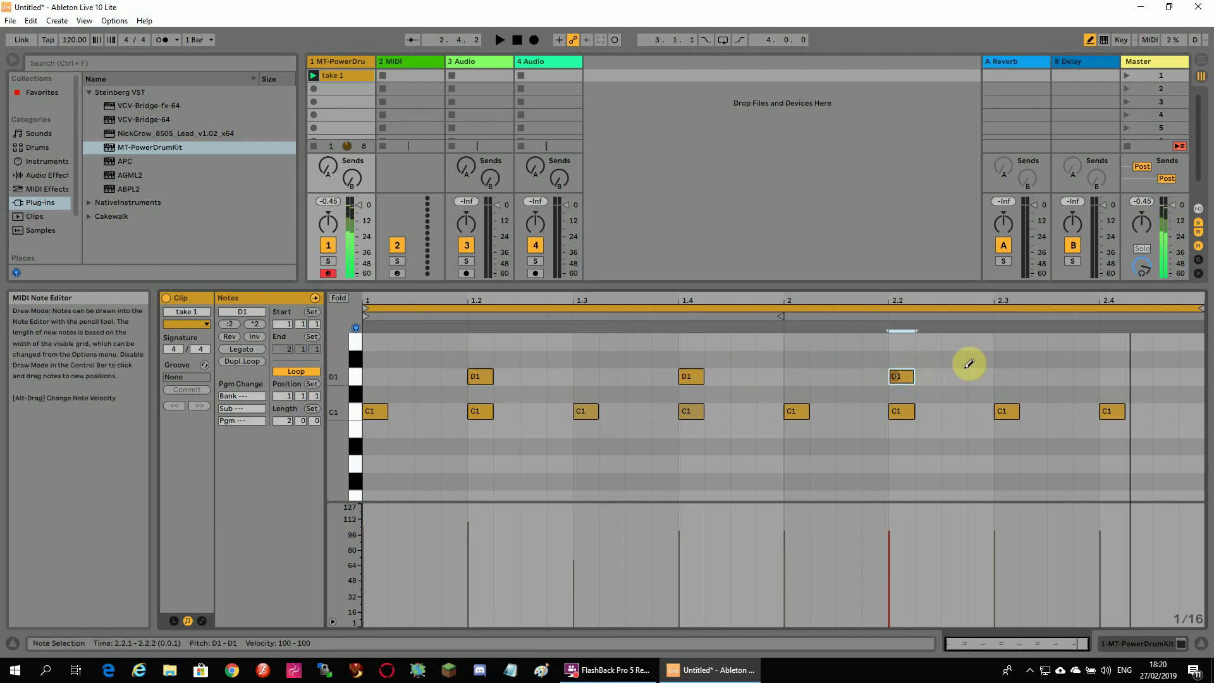
{"action": "left_click", "coordinate": [1111, 376]}
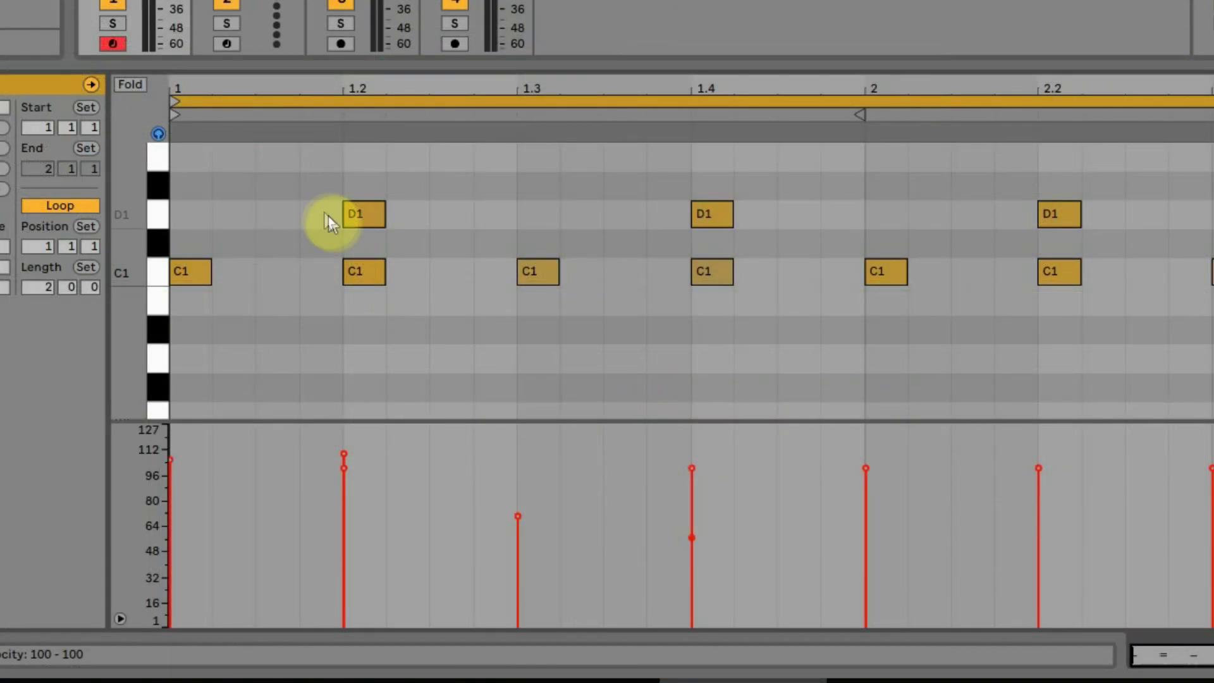
Lower the 1.2 and 1.4 snare velocities (1.4 to 80) and raise the 1.3 kick to 90
{"action": "left_click", "coordinate": [482, 376]}
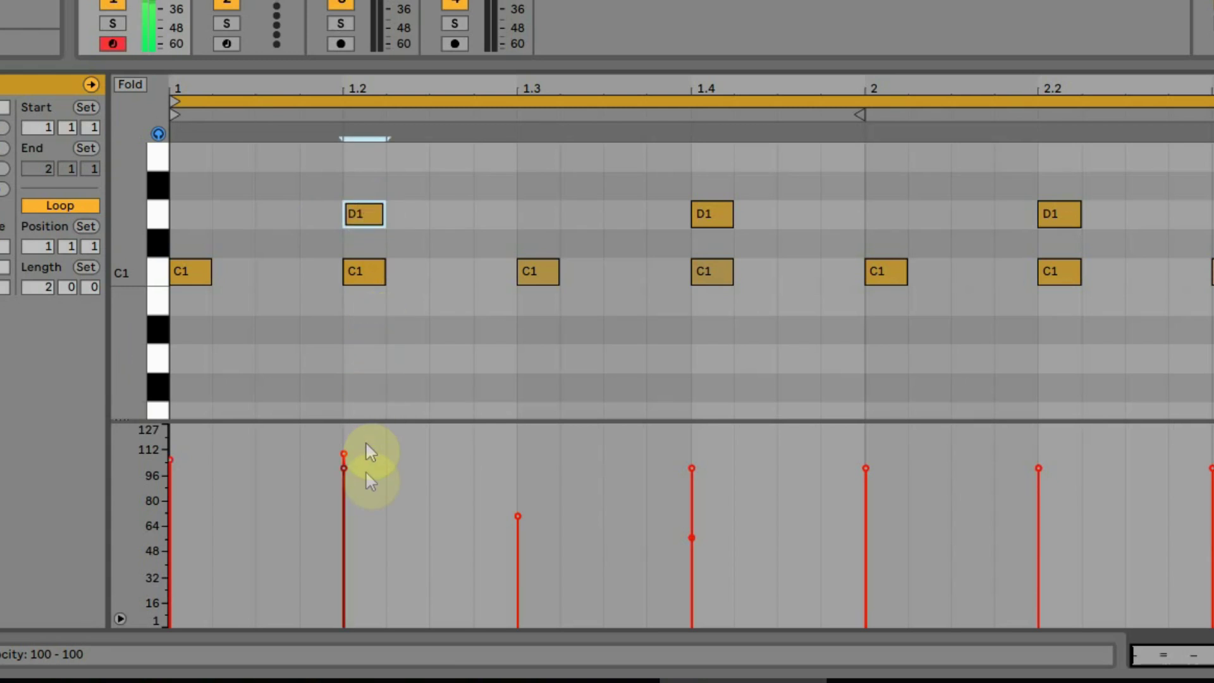
{"action": "left_click_drag", "start_coordinate": [344, 469], "coordinate": [344, 496]}
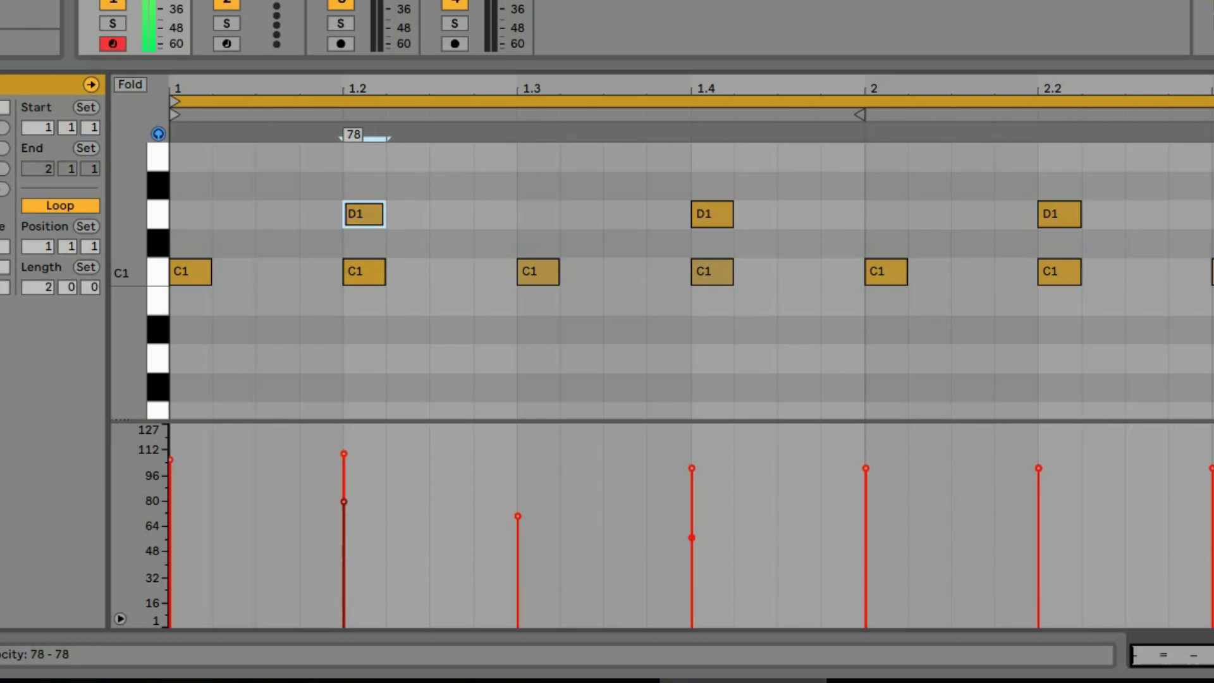
{"action": "left_click_drag", "start_coordinate": [692, 470], "coordinate": [692, 501]}
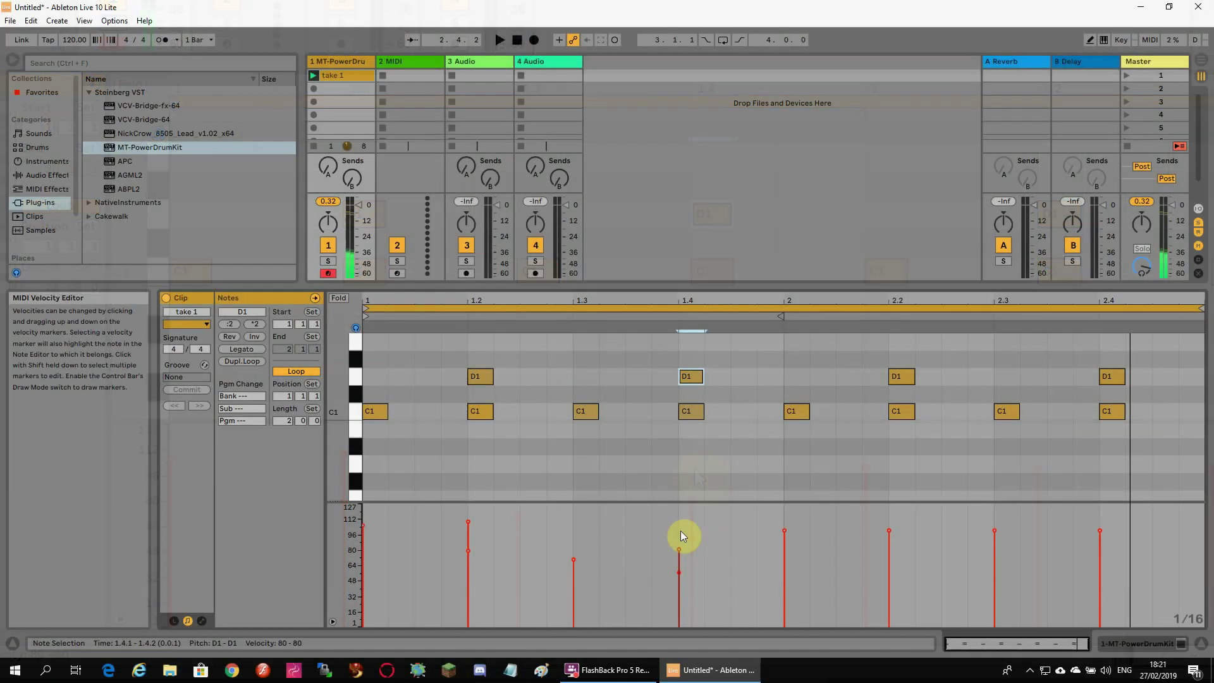
{"action": "key", "text": "space"}
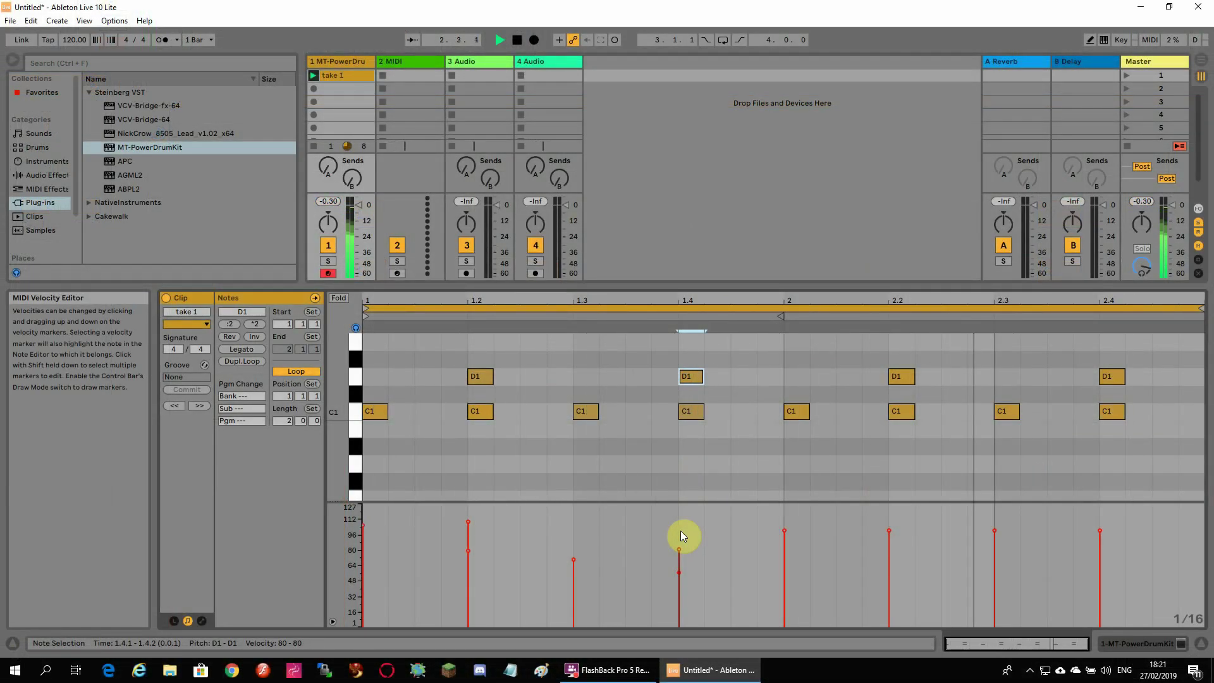
{"action": "left_click_drag", "start_coordinate": [573, 559], "coordinate": [574, 541]}
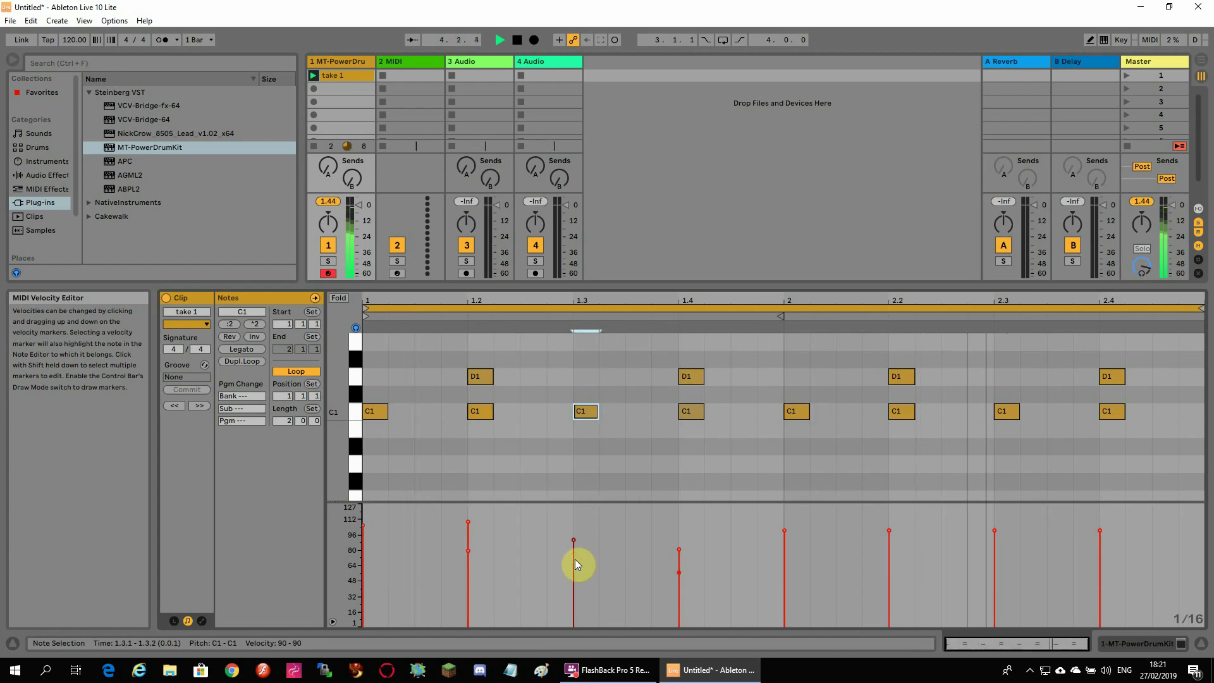
{"action": "key", "text": "space"}
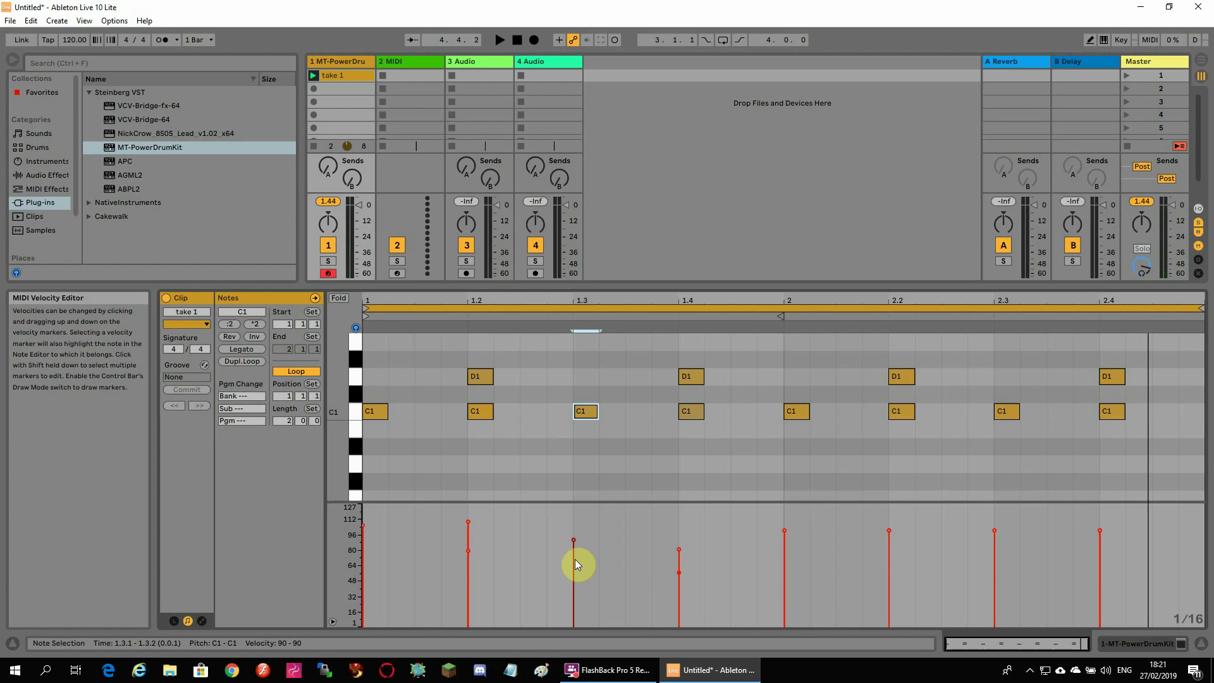
{"action": "scroll", "coordinate": [353, 358], "scroll_direction": "up", "scroll_amount": 3}
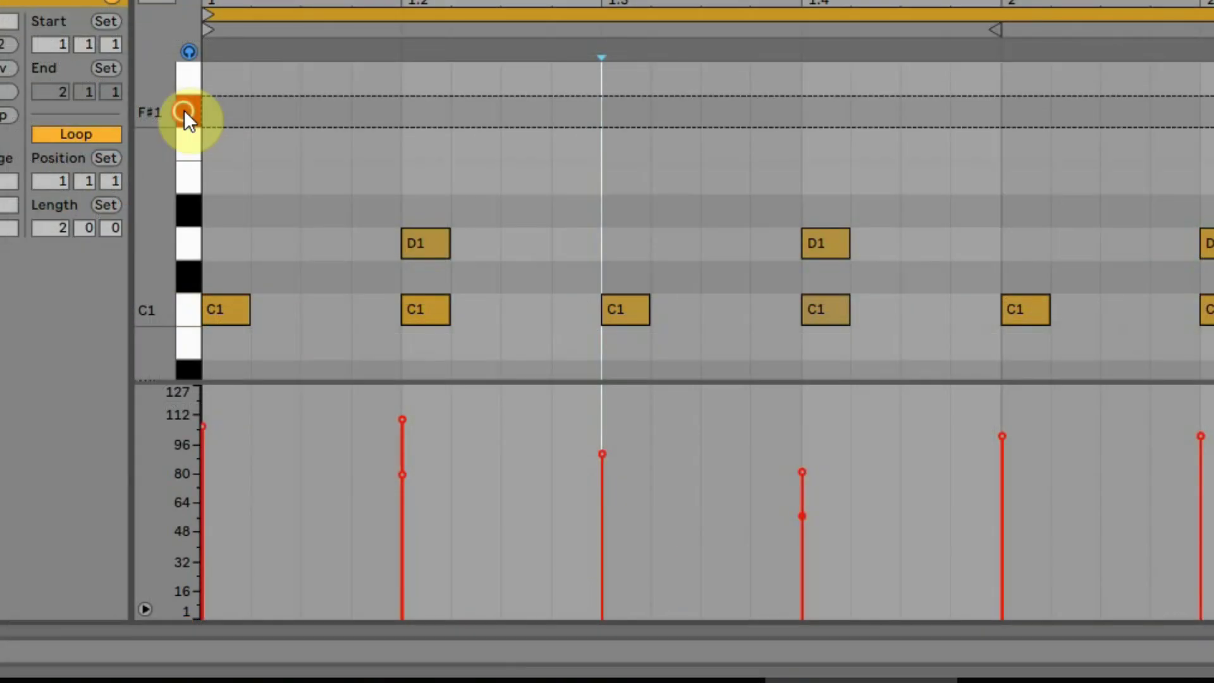
Switch to Draw Mode, paint F#1 hi-hats across both bars, and play the clip back
{"action": "right_click", "coordinate": [430, 375]}
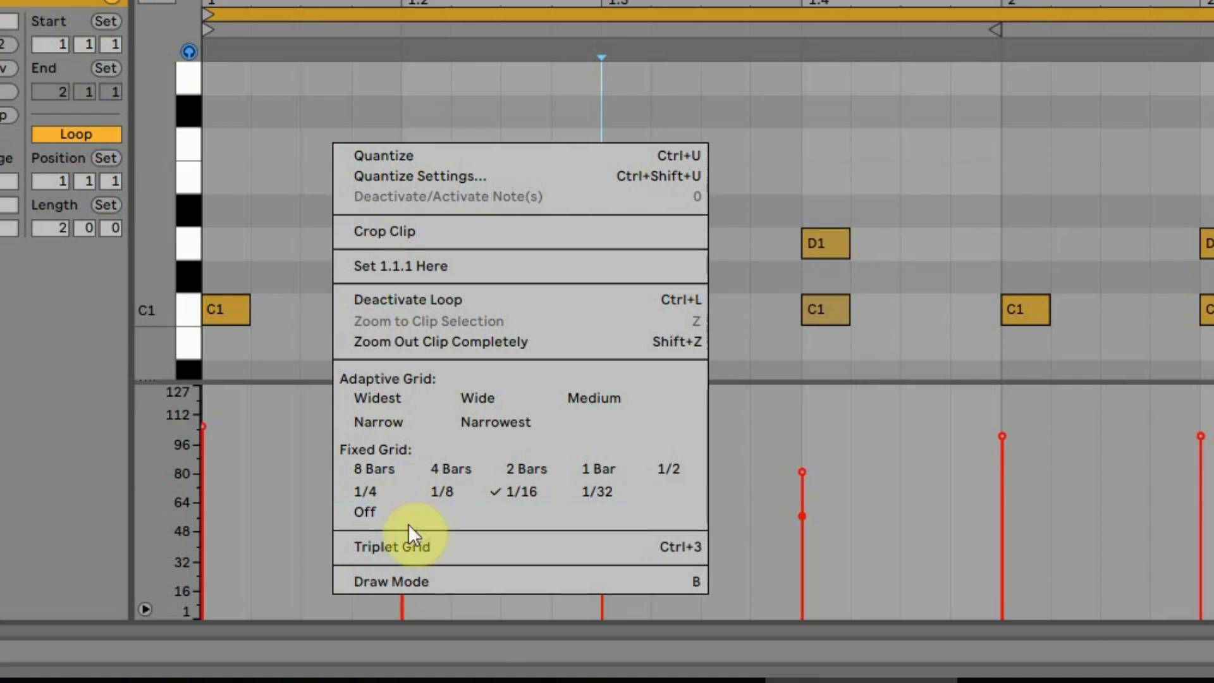
{"action": "left_click", "coordinate": [521, 493]}
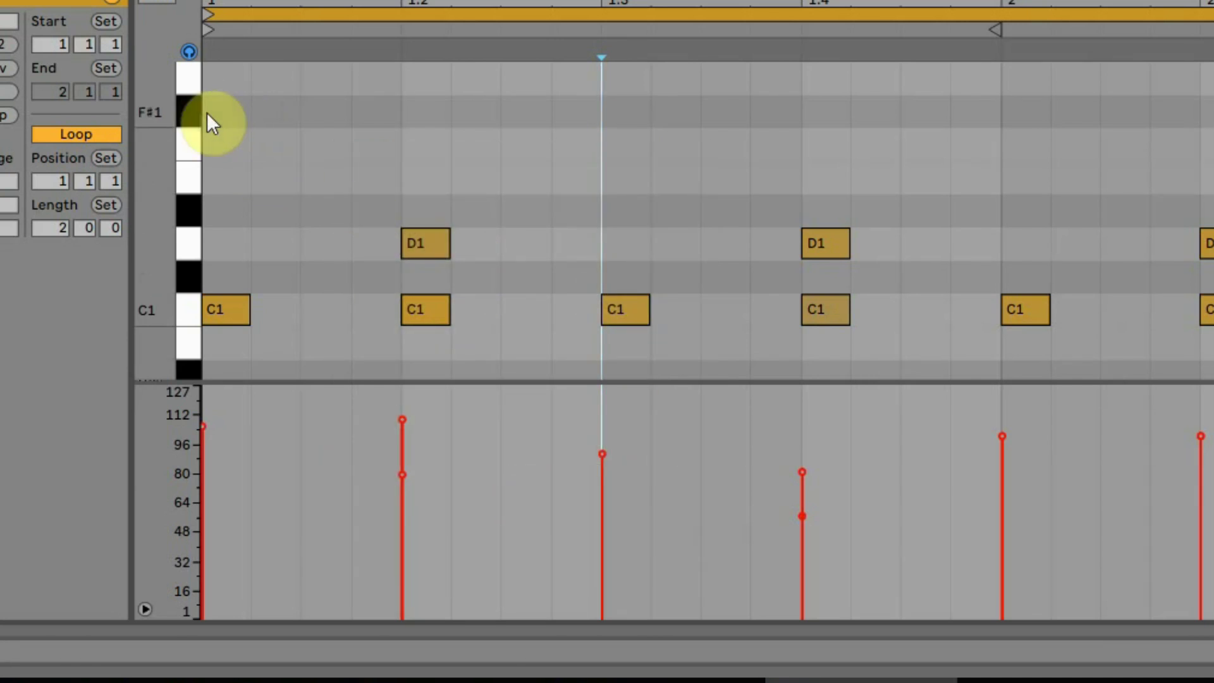
{"action": "right_click", "coordinate": [240, 119]}
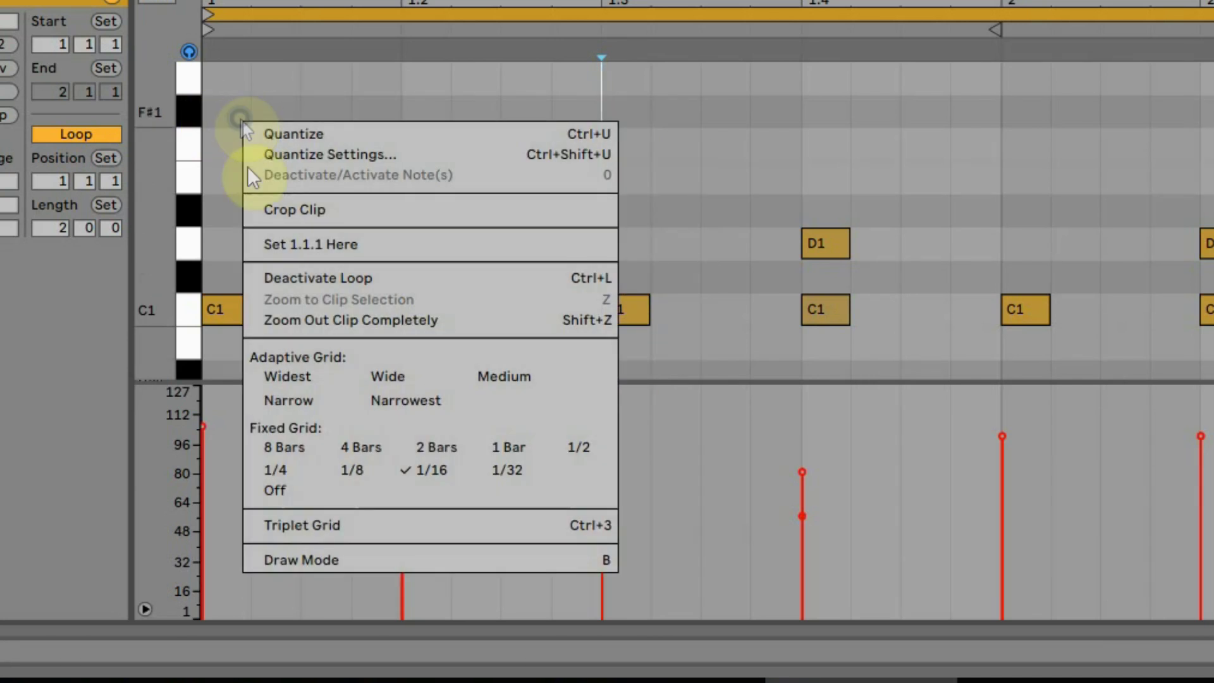
{"action": "left_click", "coordinate": [337, 556]}
{"action": "mouse_move", "coordinate": [225, 107]}
{"action": "left_mouse_down"}
{"action": "mouse_move", "coordinate": [465, 132]}
{"action": "mouse_move", "coordinate": [1213, 109]}
{"action": "left_mouse_up"}
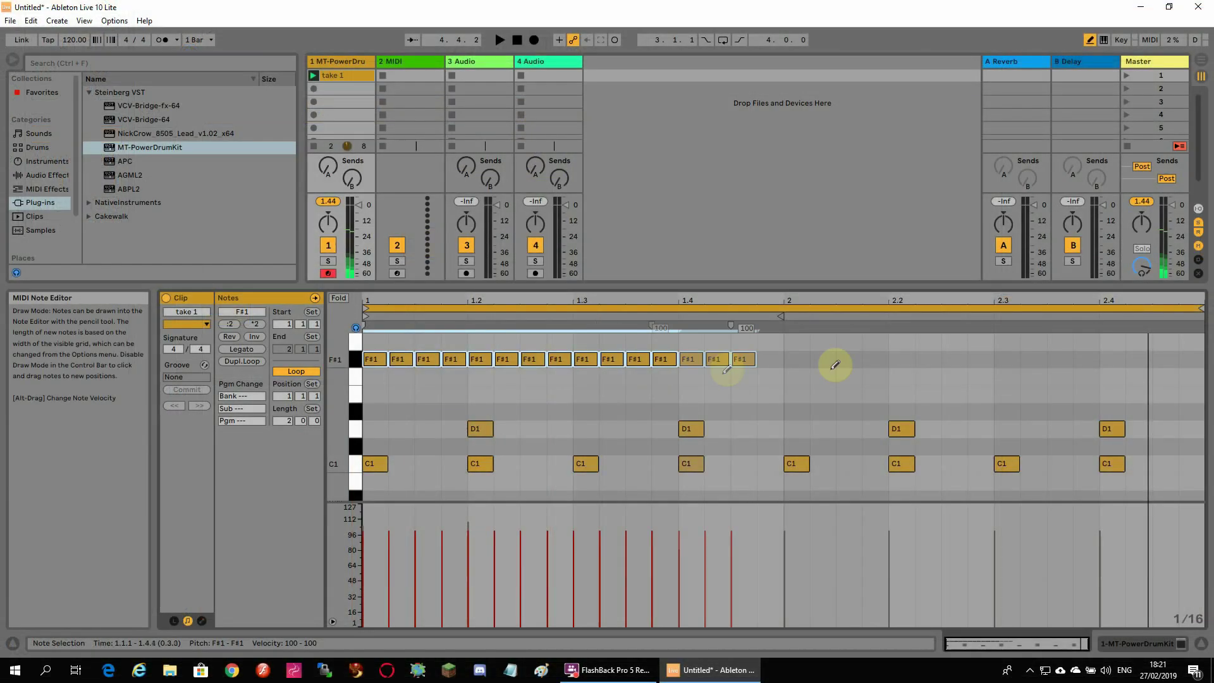
{"action": "left_click_drag", "start_coordinate": [1013, 354], "coordinate": [1191, 368]}
{"action": "key", "text": "space"}
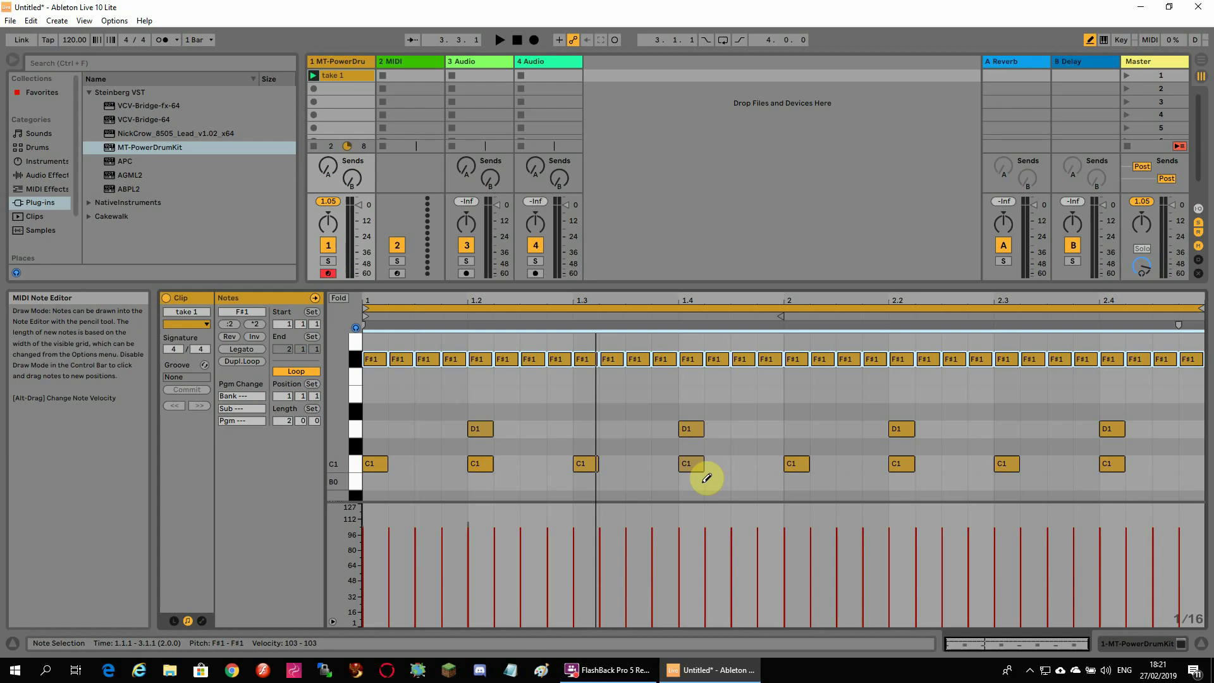
{"action": "key", "text": "space"}
Draw varied hi-hat velocities across both bars and delete the final F#1 hi-hat at 2.4.4
{"action": "mouse_move", "coordinate": [374, 510]}
{"action": "left_mouse_down"}
{"action": "mouse_move", "coordinate": [388, 548]}
{"action": "mouse_move", "coordinate": [424, 560]}
{"action": "mouse_move", "coordinate": [506, 575]}
{"action": "mouse_move", "coordinate": [586, 556]}
{"action": "mouse_move", "coordinate": [662, 567]}
{"action": "mouse_move", "coordinate": [599, 554]}
{"action": "mouse_move", "coordinate": [569, 523]}
{"action": "mouse_move", "coordinate": [578, 515]}
{"action": "mouse_move", "coordinate": [545, 539]}
{"action": "mouse_move", "coordinate": [556, 542]}
{"action": "left_mouse_up"}
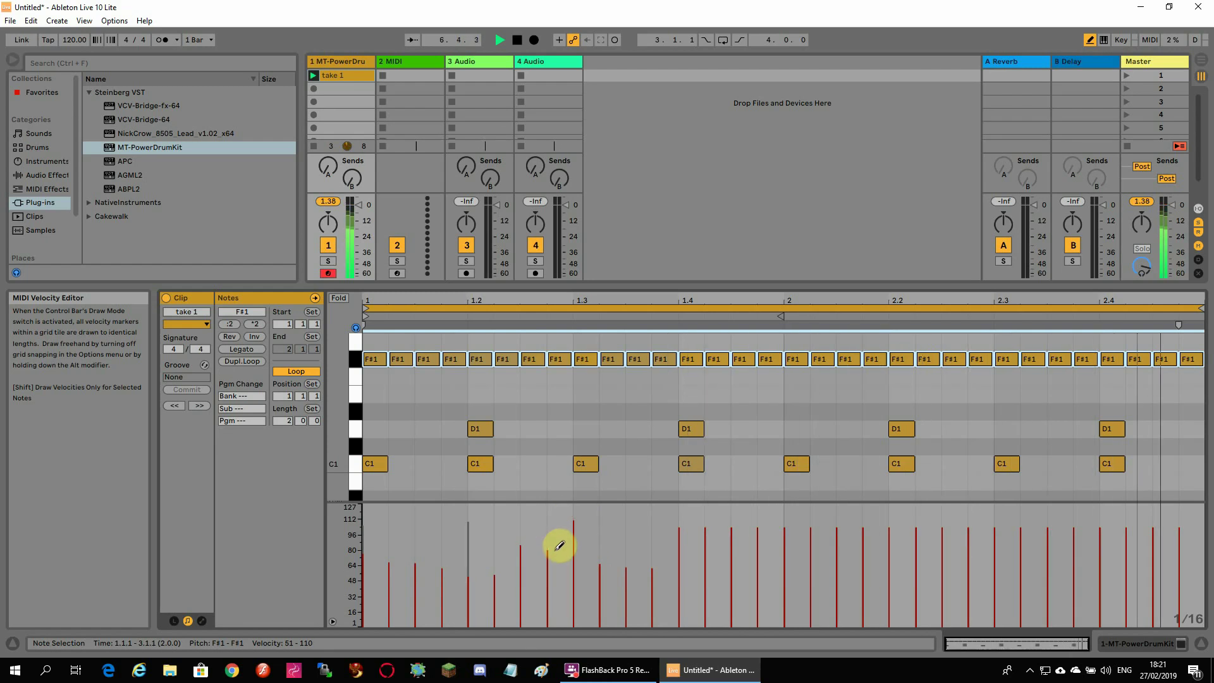
{"action": "mouse_move", "coordinate": [679, 534]}
{"action": "left_mouse_down"}
{"action": "mouse_move", "coordinate": [762, 547]}
{"action": "mouse_move", "coordinate": [791, 535]}
{"action": "left_mouse_up"}
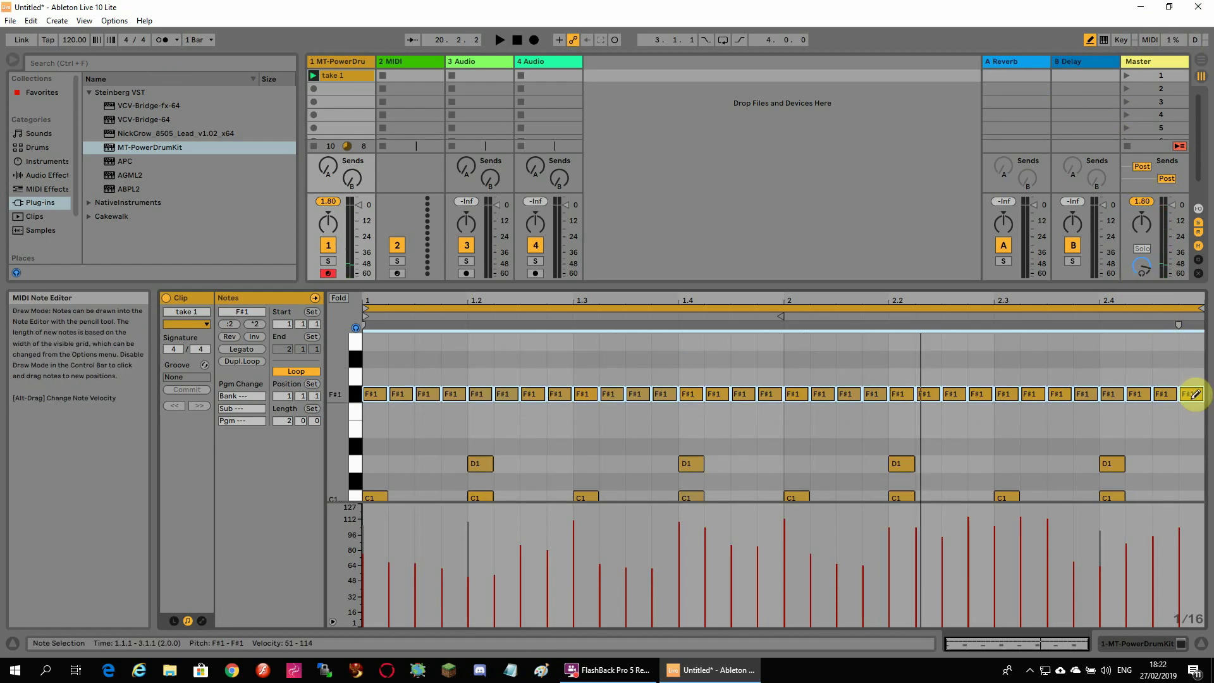
{"action": "left_click", "coordinate": [1193, 388]}
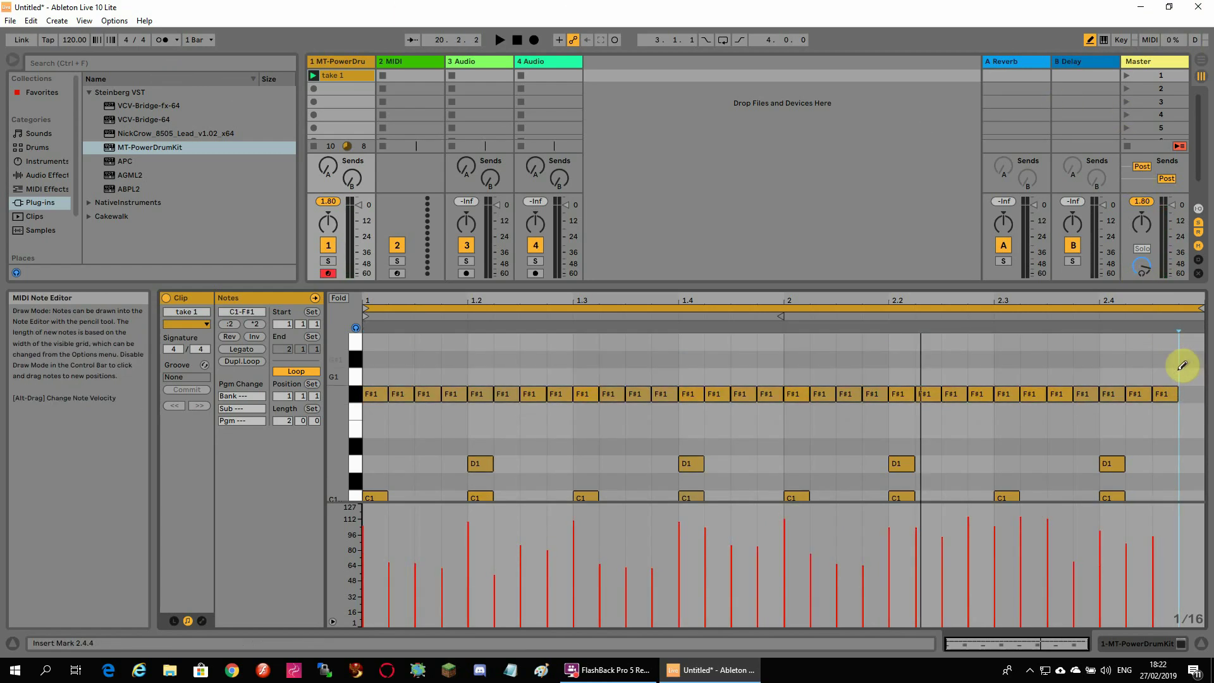
Leave Draw Mode and delete three F#1 hi-hats near the end of bar 2
{"action": "right_click", "coordinate": [1162, 358]}
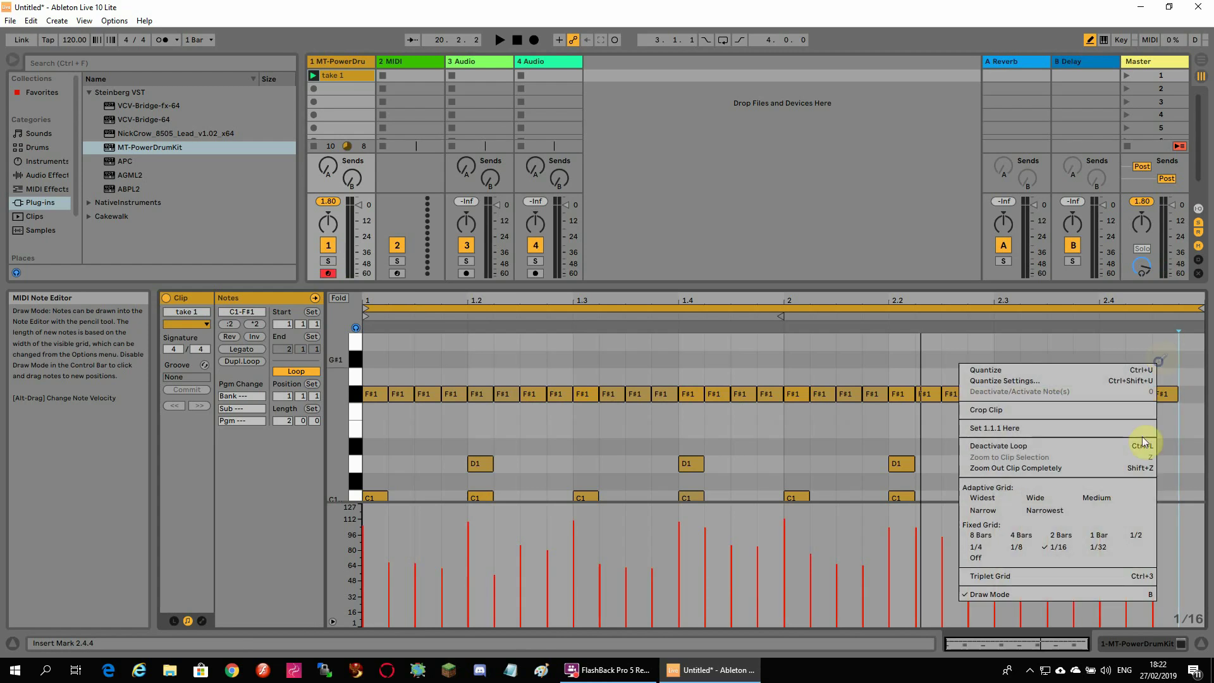
{"action": "left_click", "coordinate": [1044, 592]}
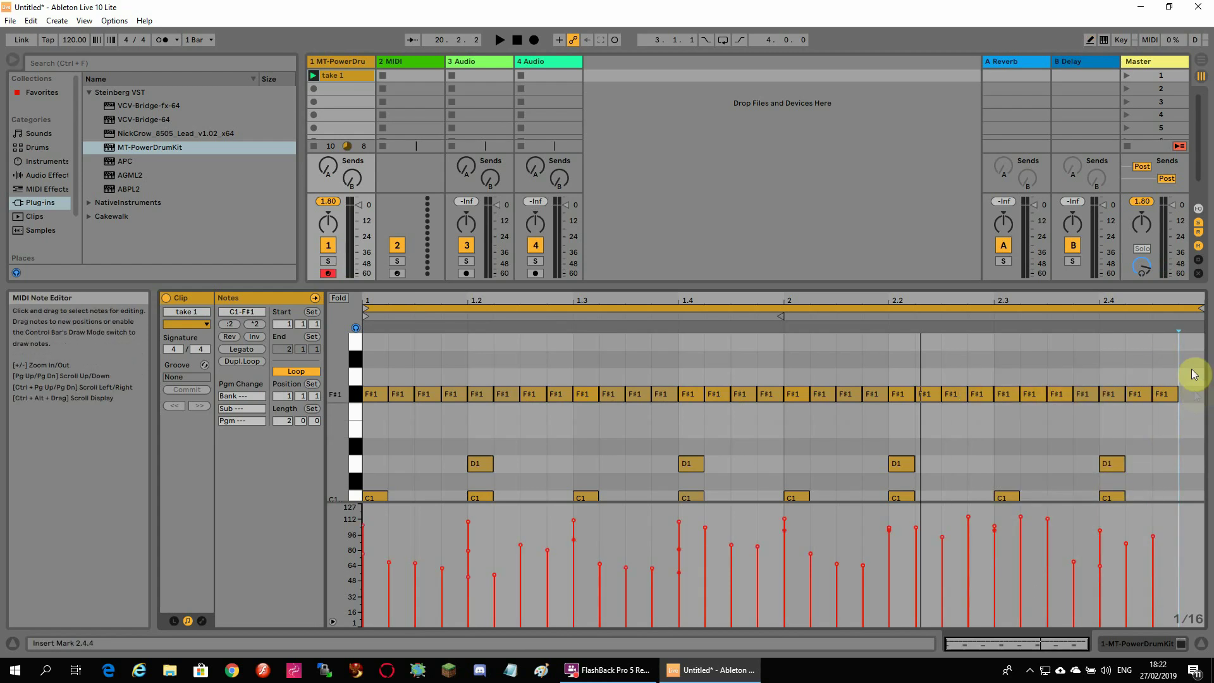
{"action": "left_click_drag", "start_coordinate": [1080, 372], "coordinate": [1148, 411]}
{"action": "key", "text": "Delete"}
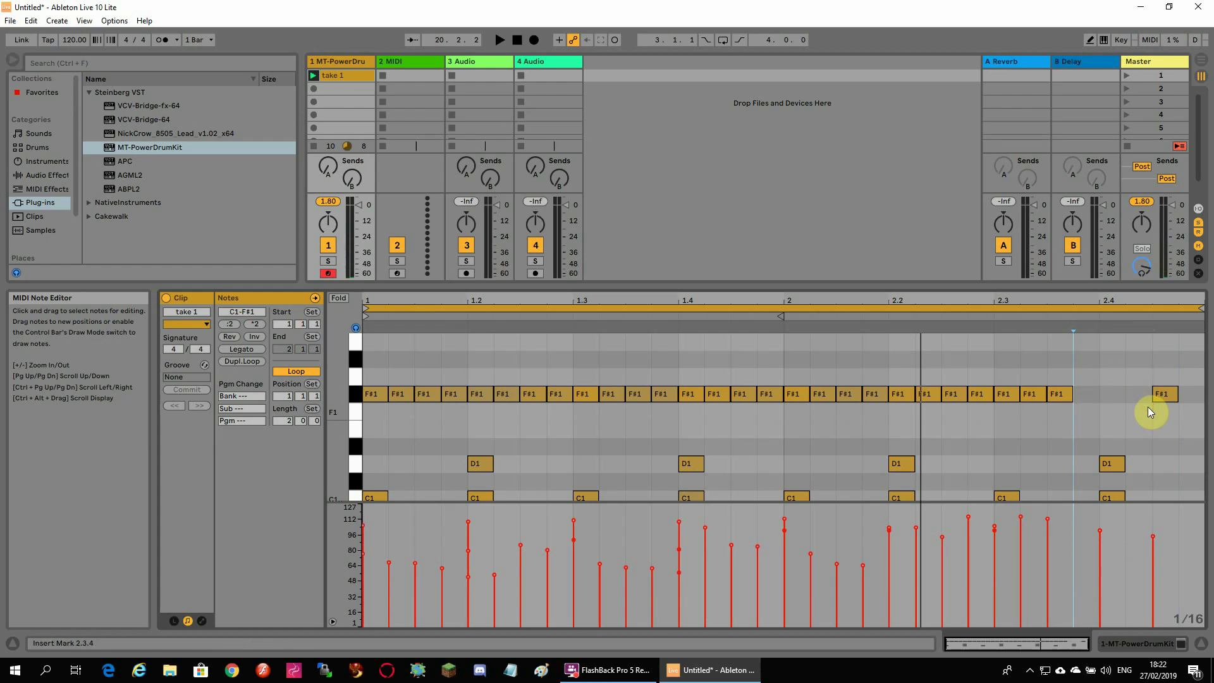
Move the remaining late hi-hats to 2.4.1 and 2.3.3
{"action": "left_click_drag", "start_coordinate": [1060, 393], "coordinate": [1111, 398]}
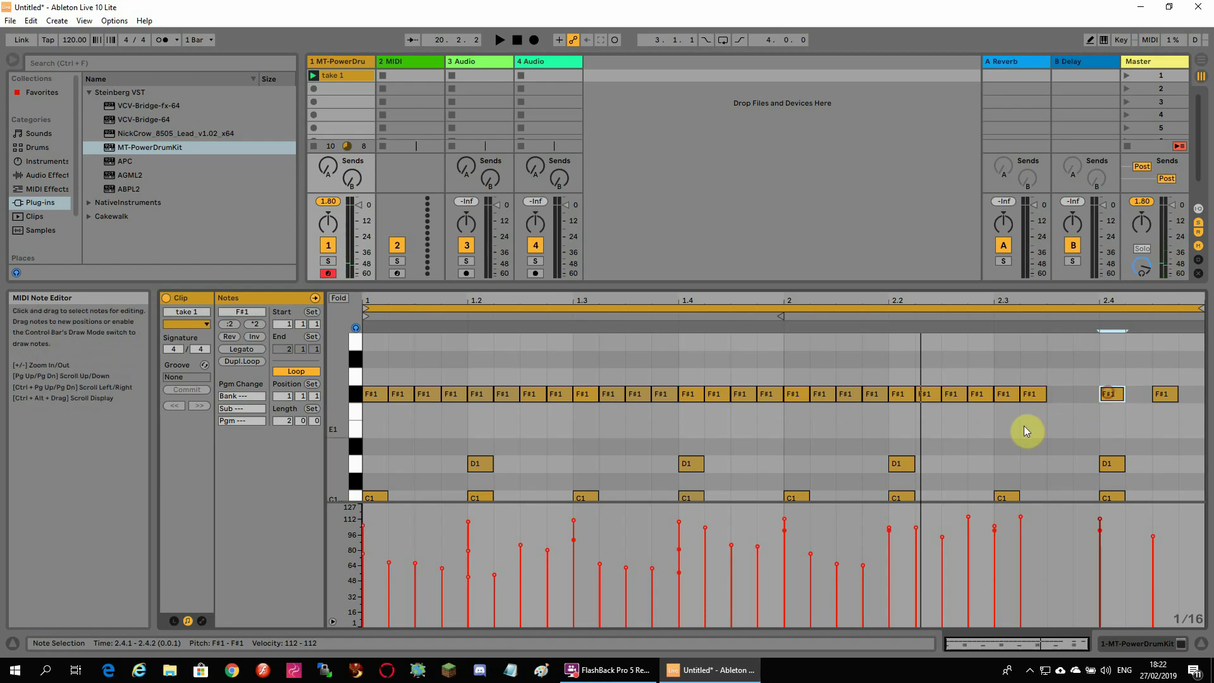
{"action": "left_click", "coordinate": [1033, 396]}
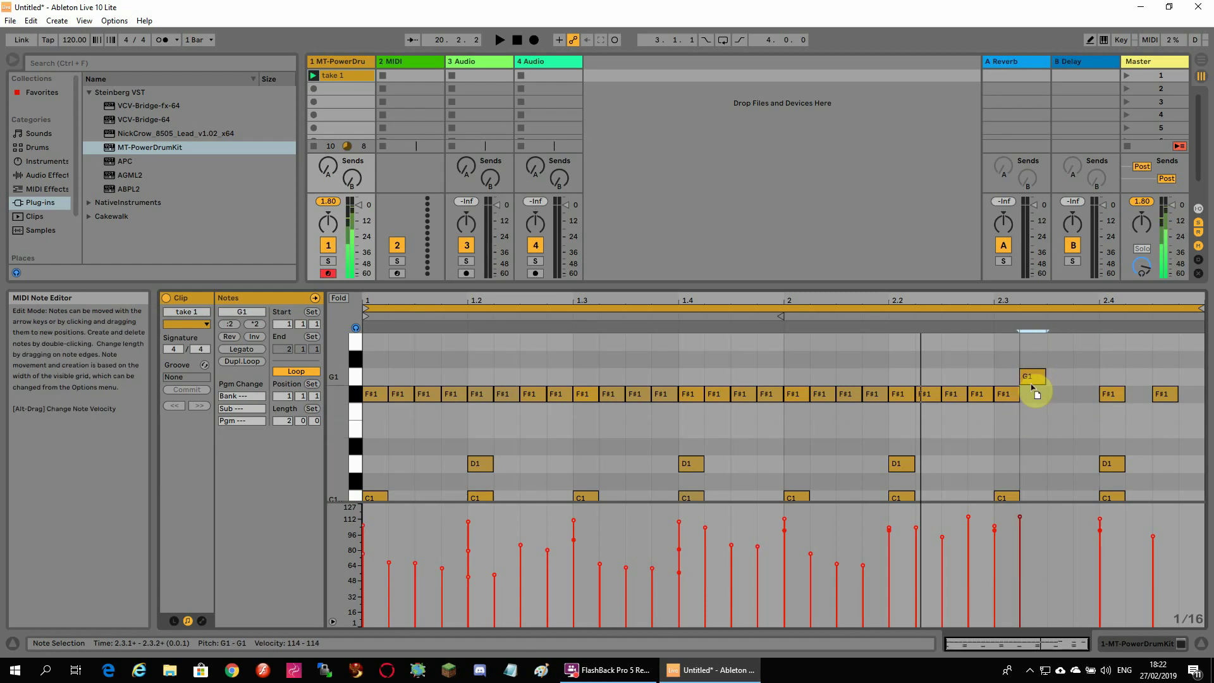
{"action": "mouse_move", "coordinate": [1032, 396]}
{"action": "left_mouse_down"}
{"action": "mouse_move", "coordinate": [1055, 404]}
{"action": "mouse_move", "coordinate": [1035, 398]}
{"action": "left_mouse_up"}
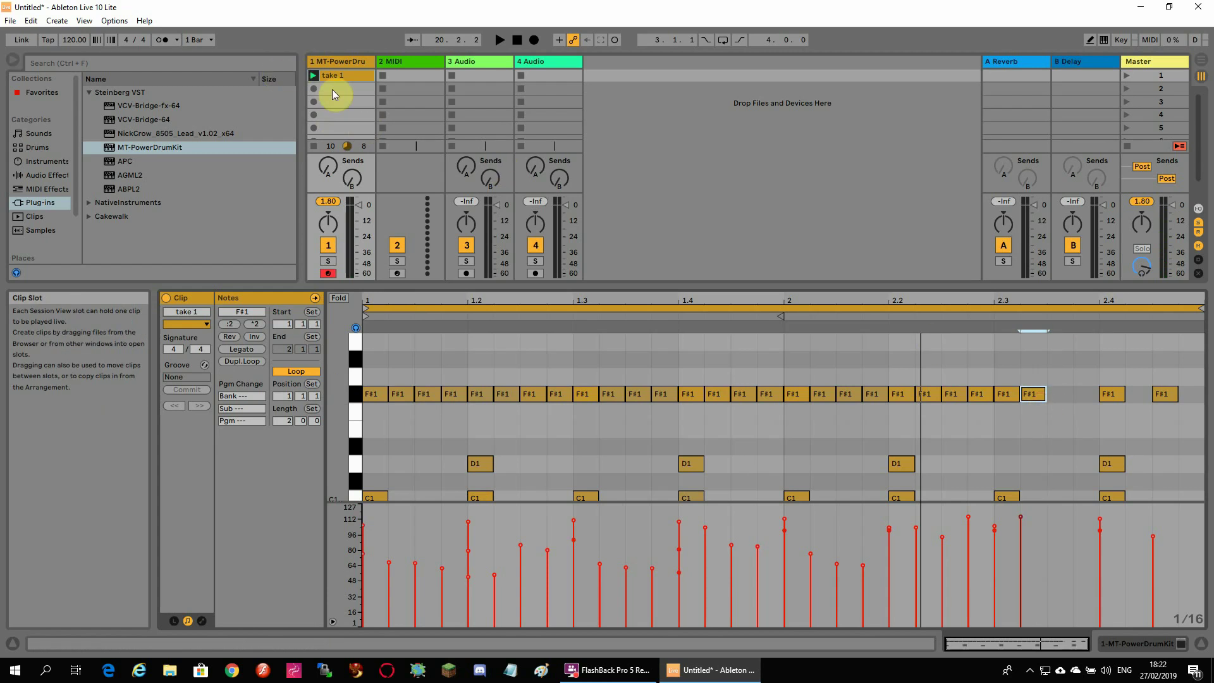
Create an empty MIDI clip in track 1's second slot, then loop the take 1 kick, snare and hi-hat groove
{"action": "left_click", "coordinate": [333, 89]}
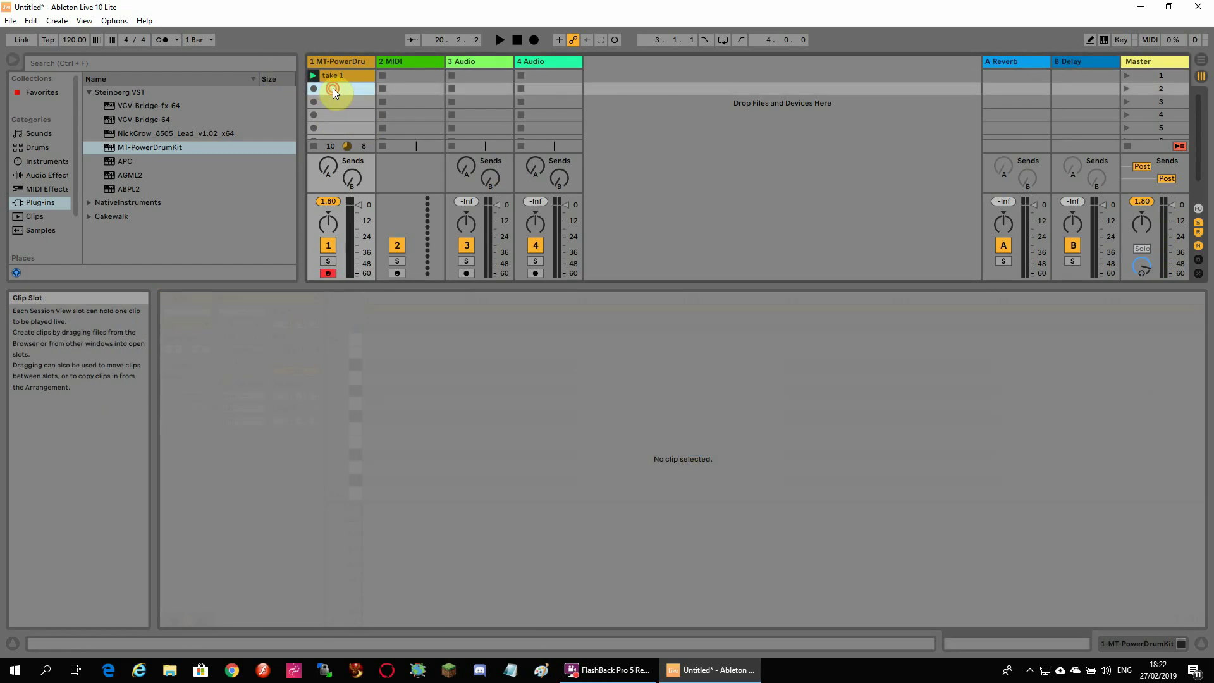
{"action": "double_click", "coordinate": [332, 88]}
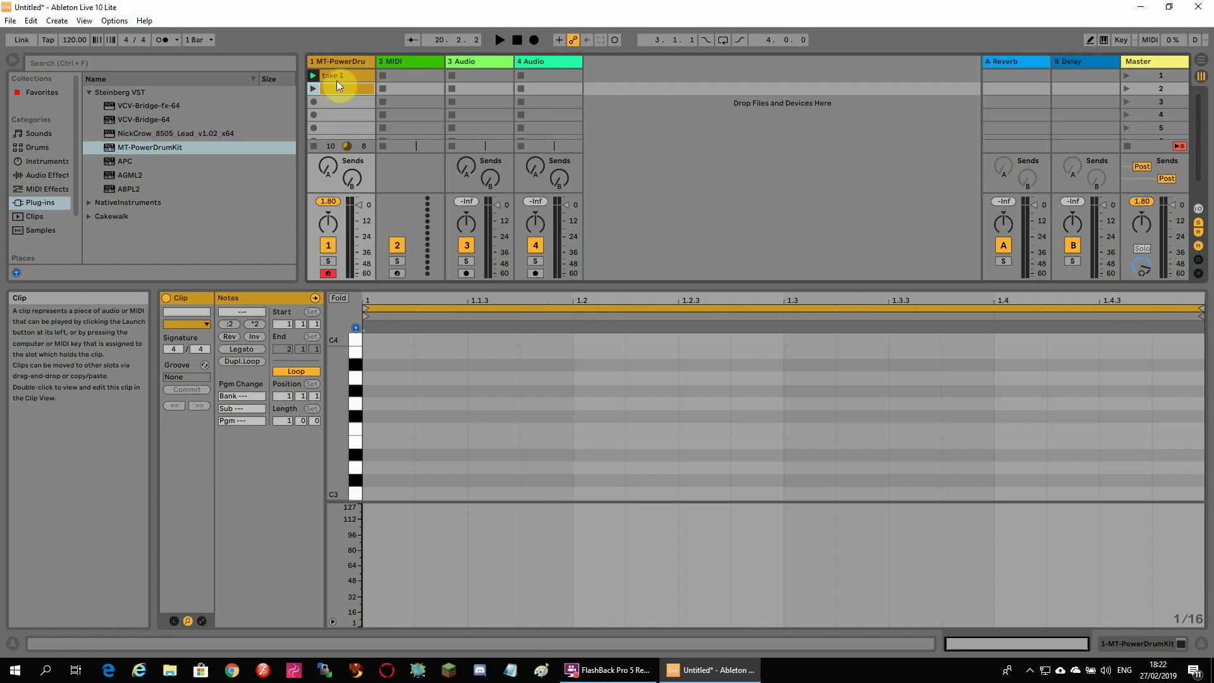
{"action": "left_click", "coordinate": [340, 75]}
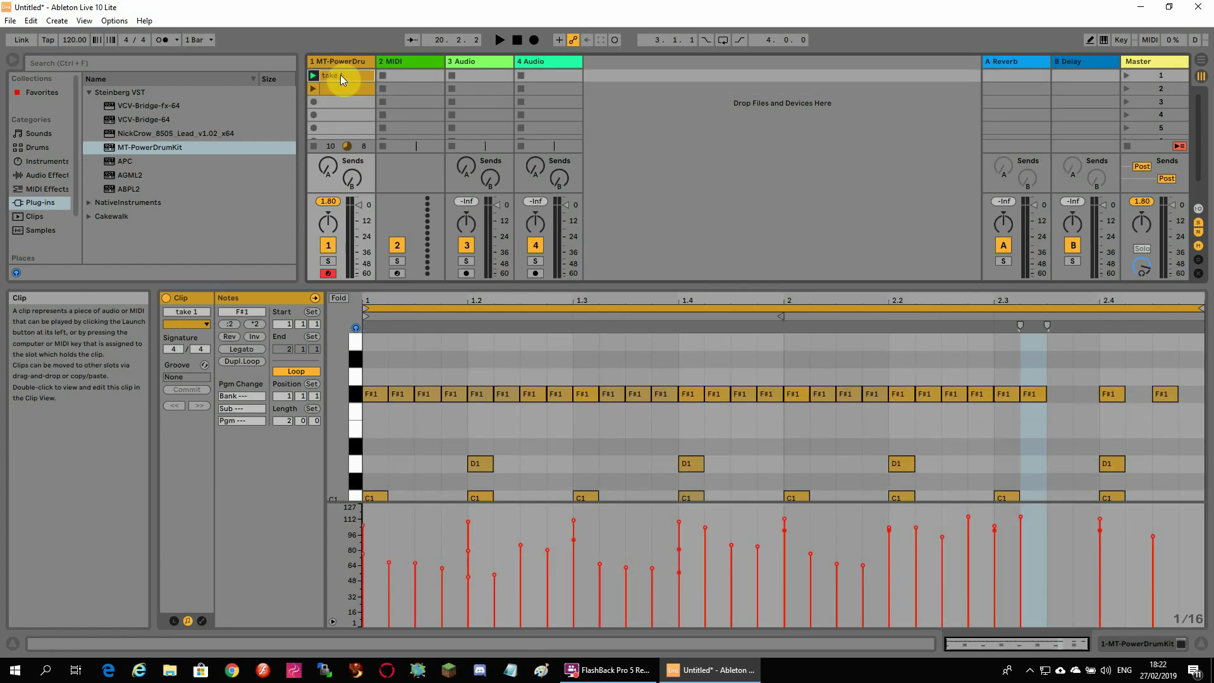
{"action": "key", "text": "space"}
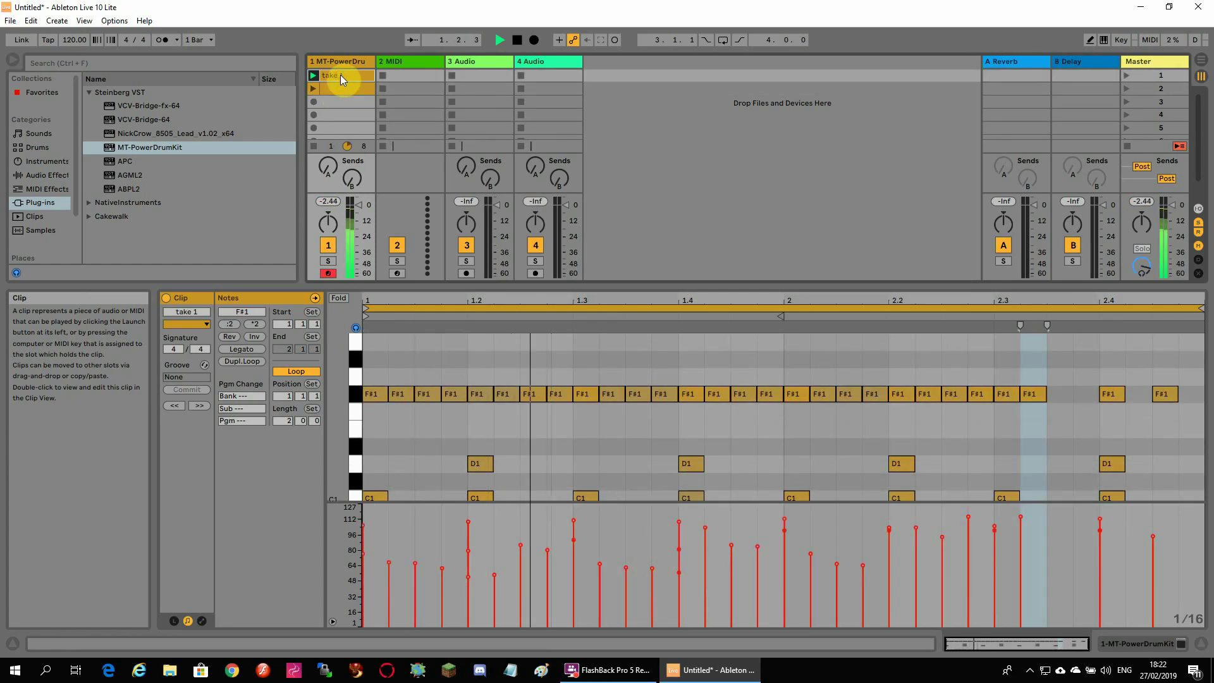